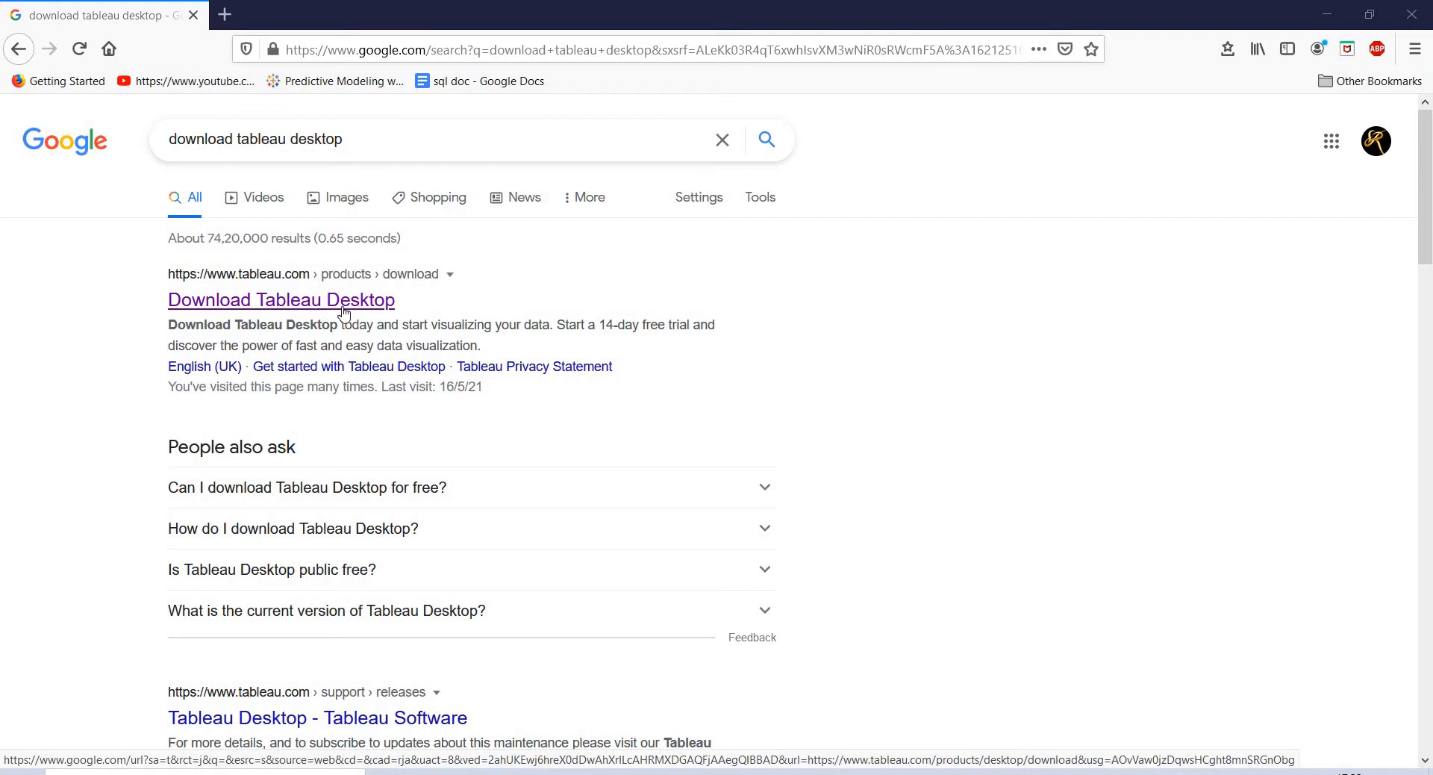
- Open the 'Download Tableau Desktop' Google result in a new tab and switch to it
right_click(385, 302)
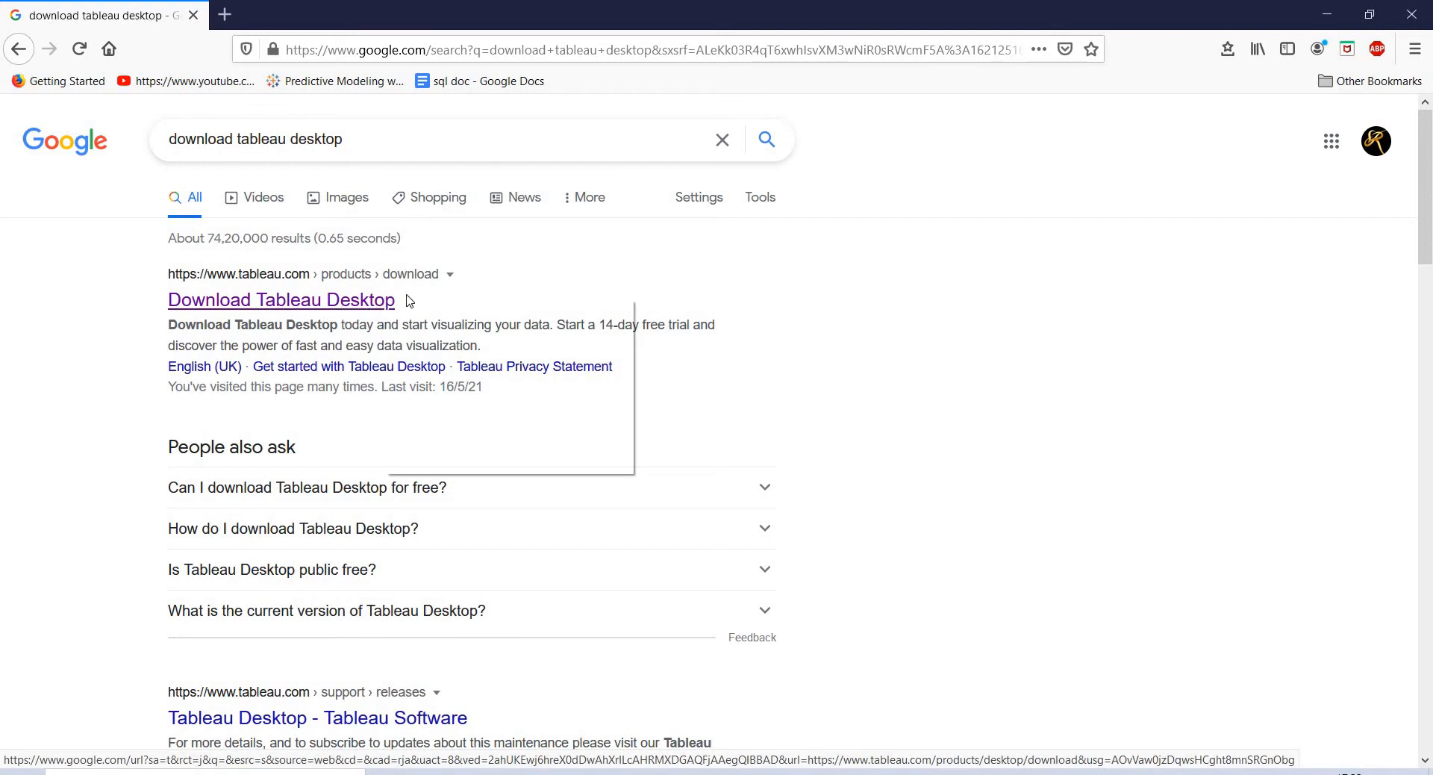
left_click(429, 310)
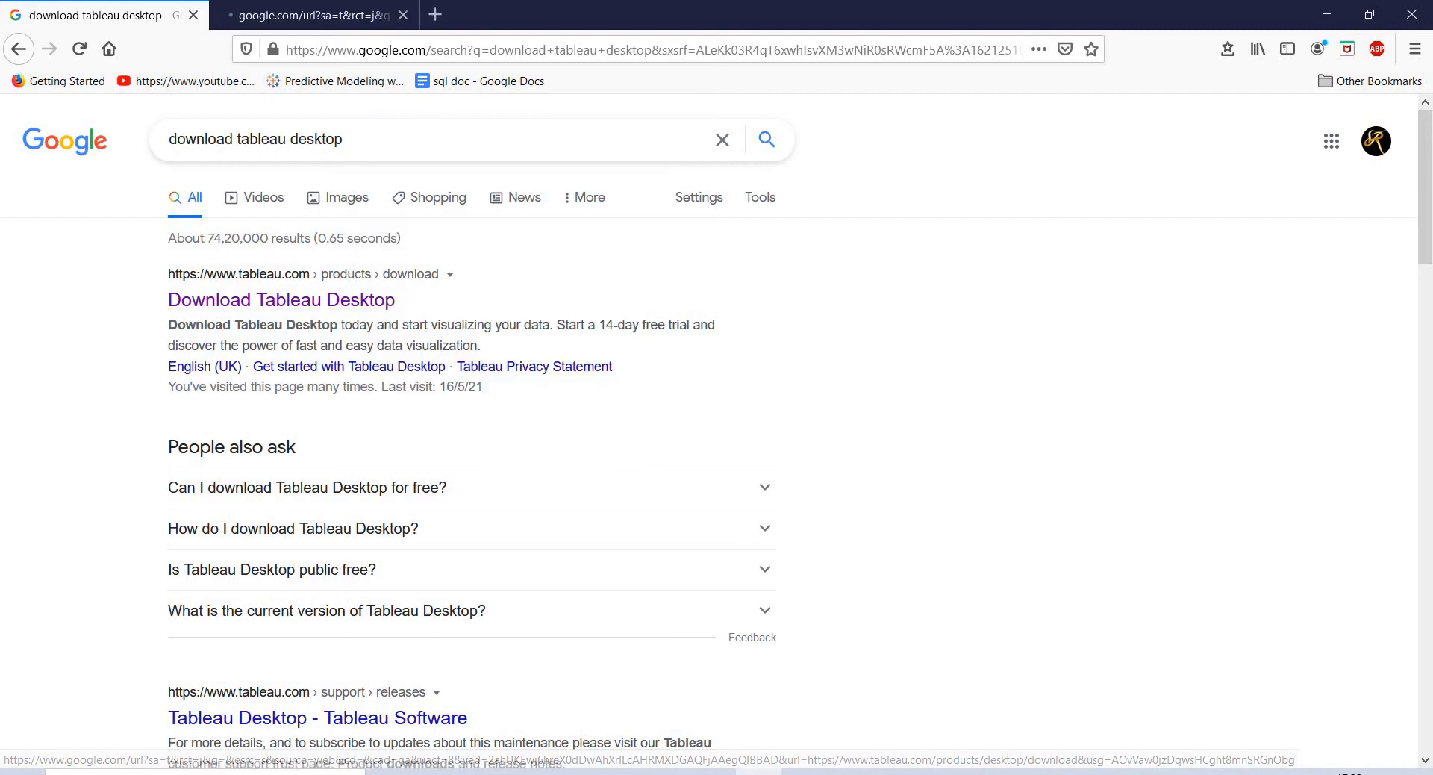
left_click(362, 7)
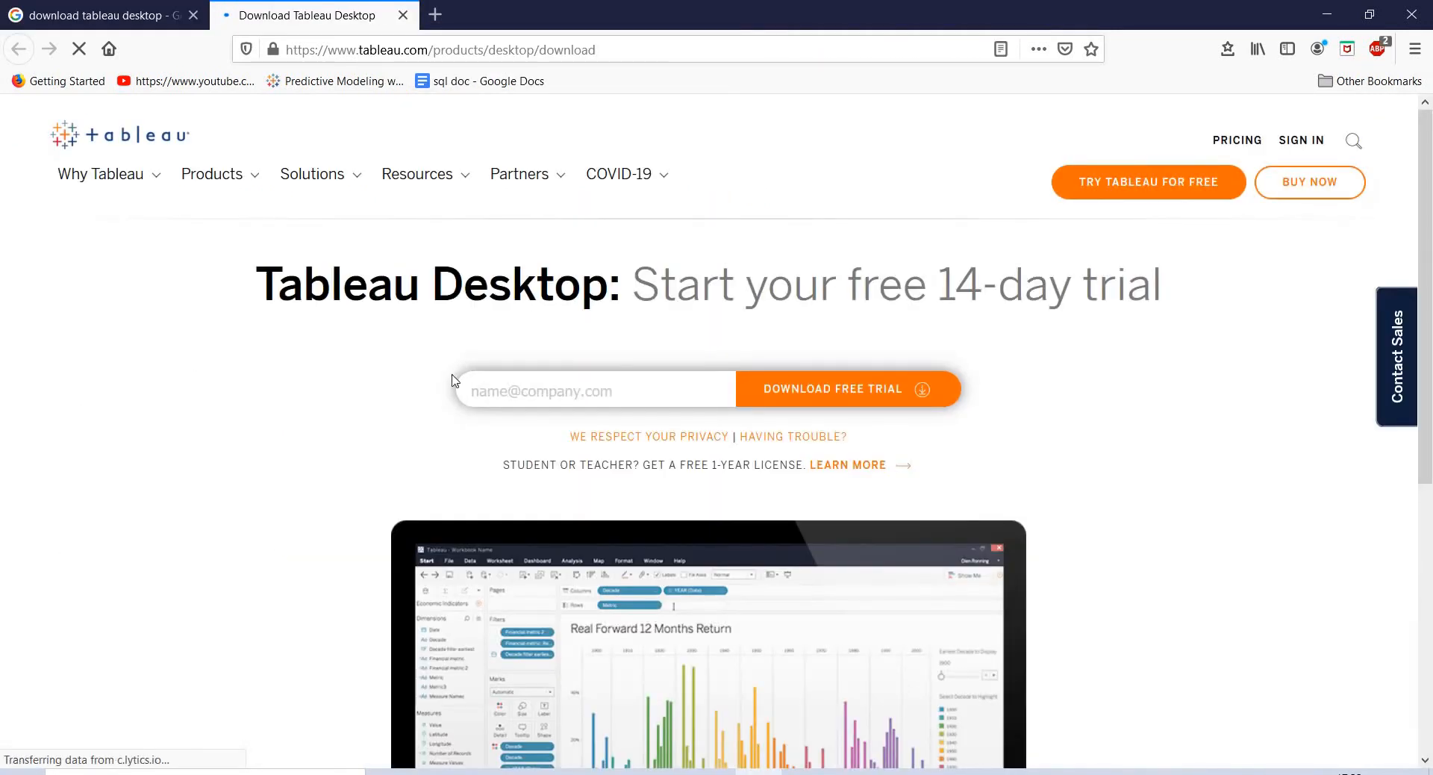
- Enter an e-mail address in the trial form and request the free 14-day Tableau Desktop trial
left_click(503, 386)
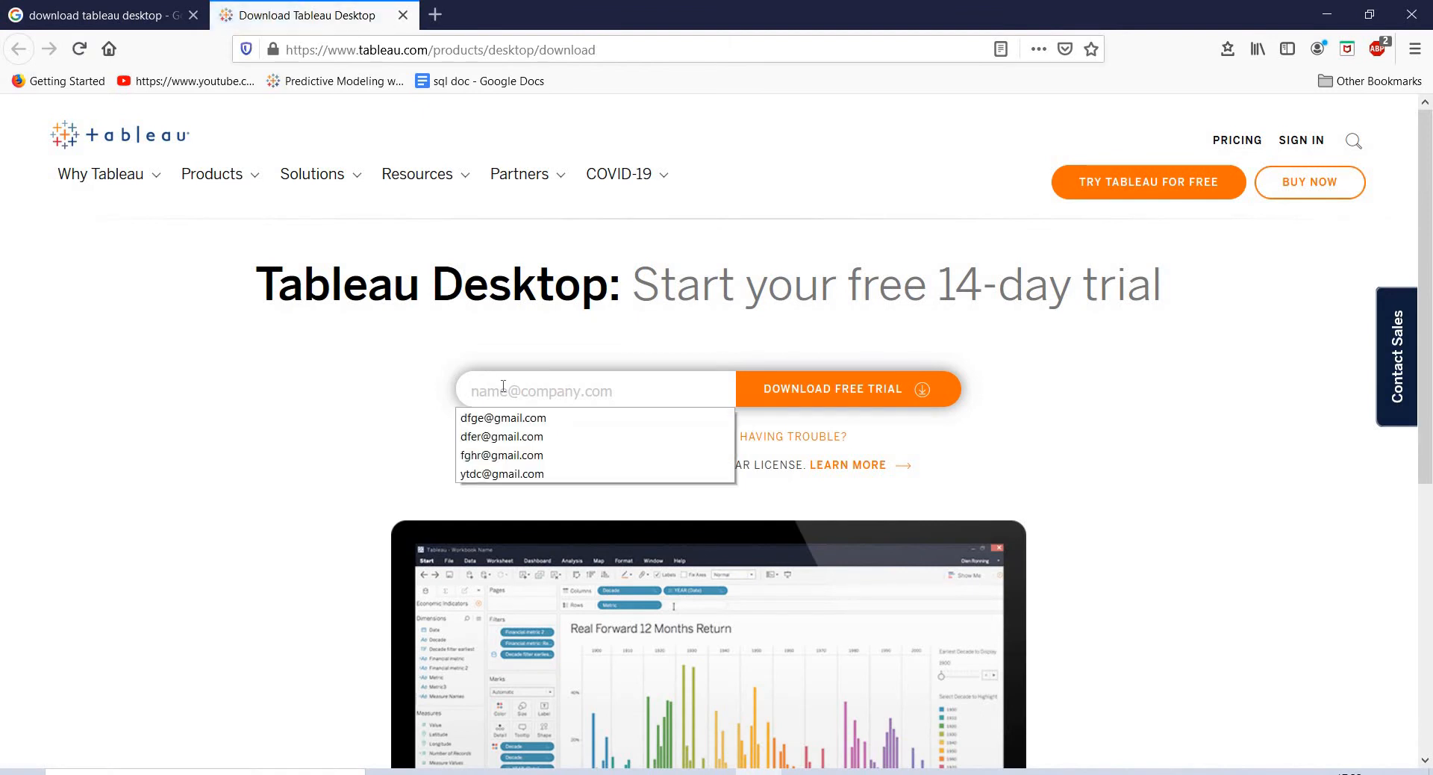
left_click(541, 384)
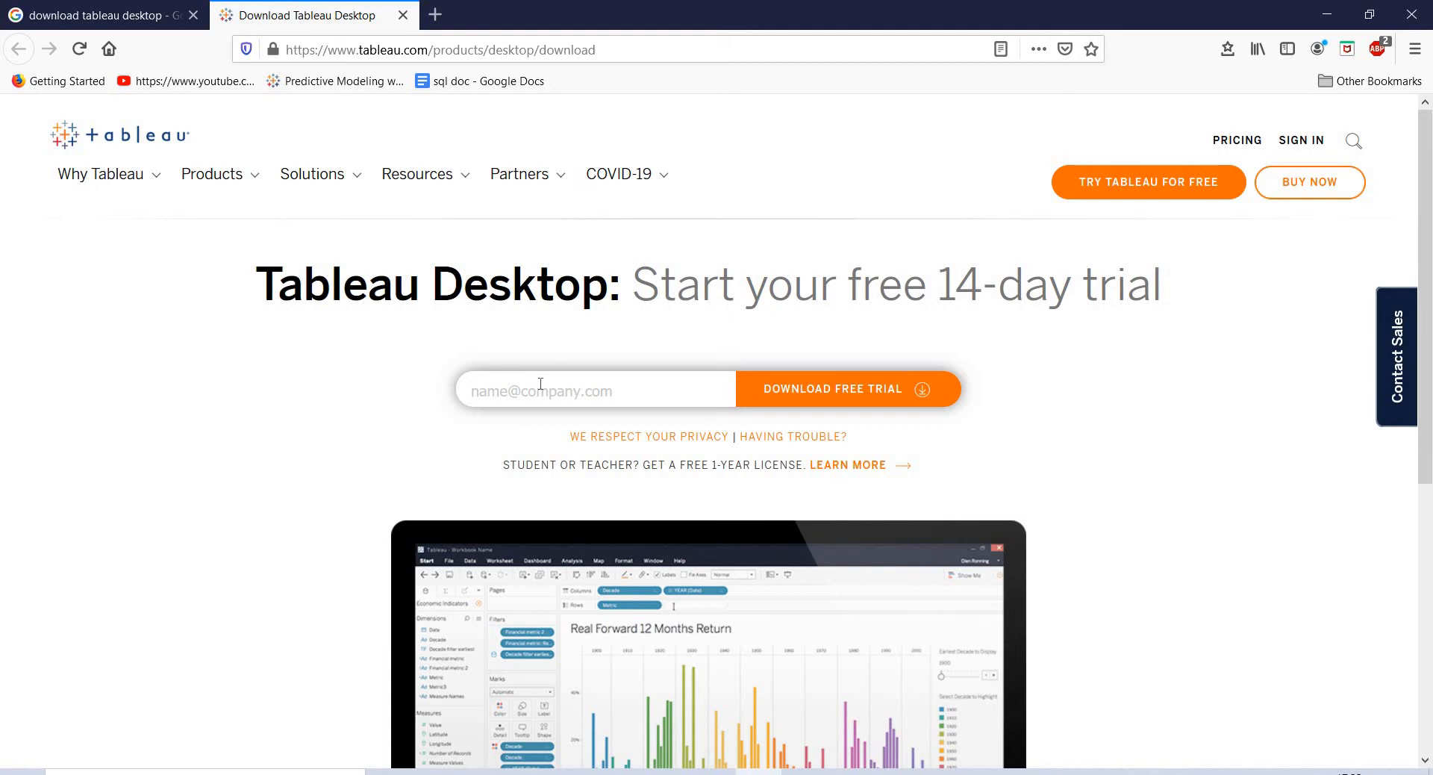
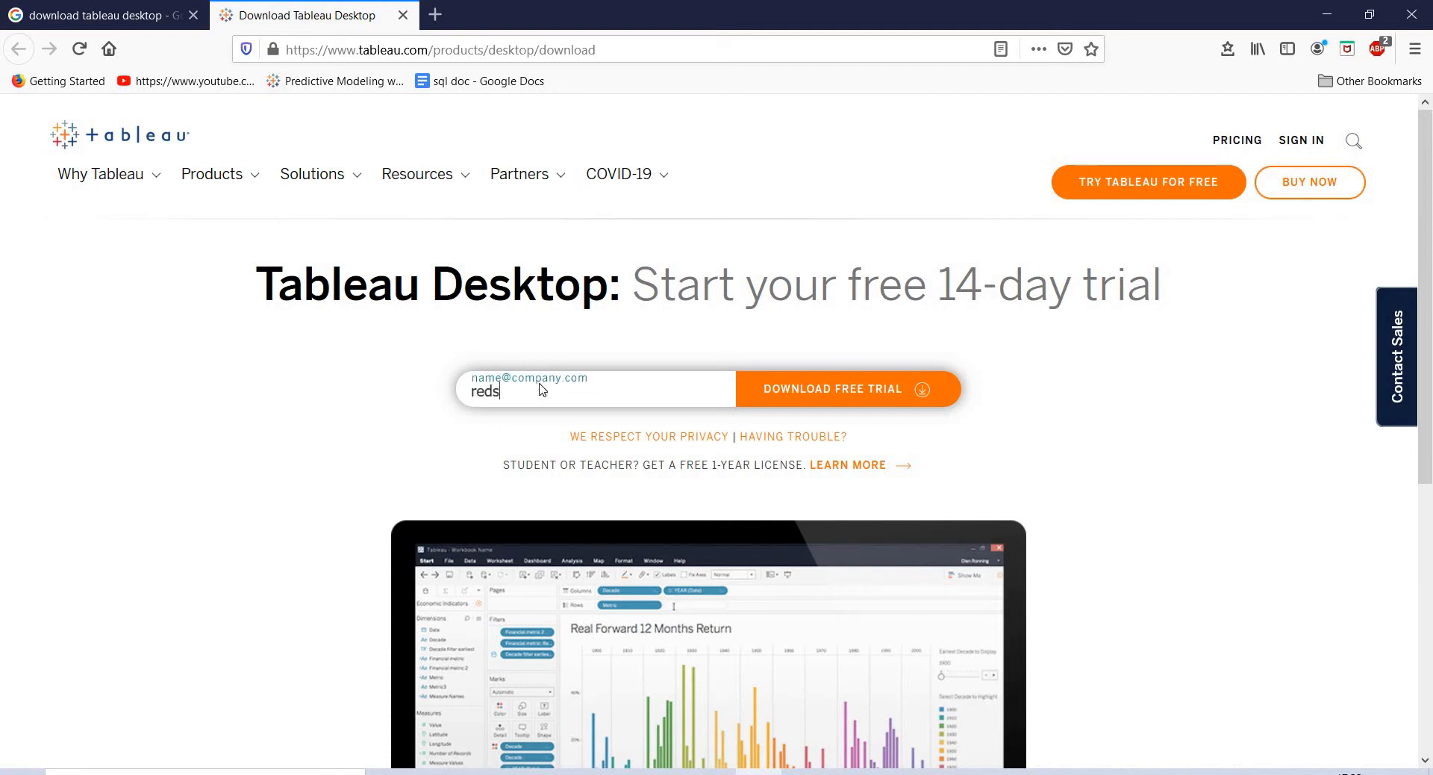
left_click(870, 391)
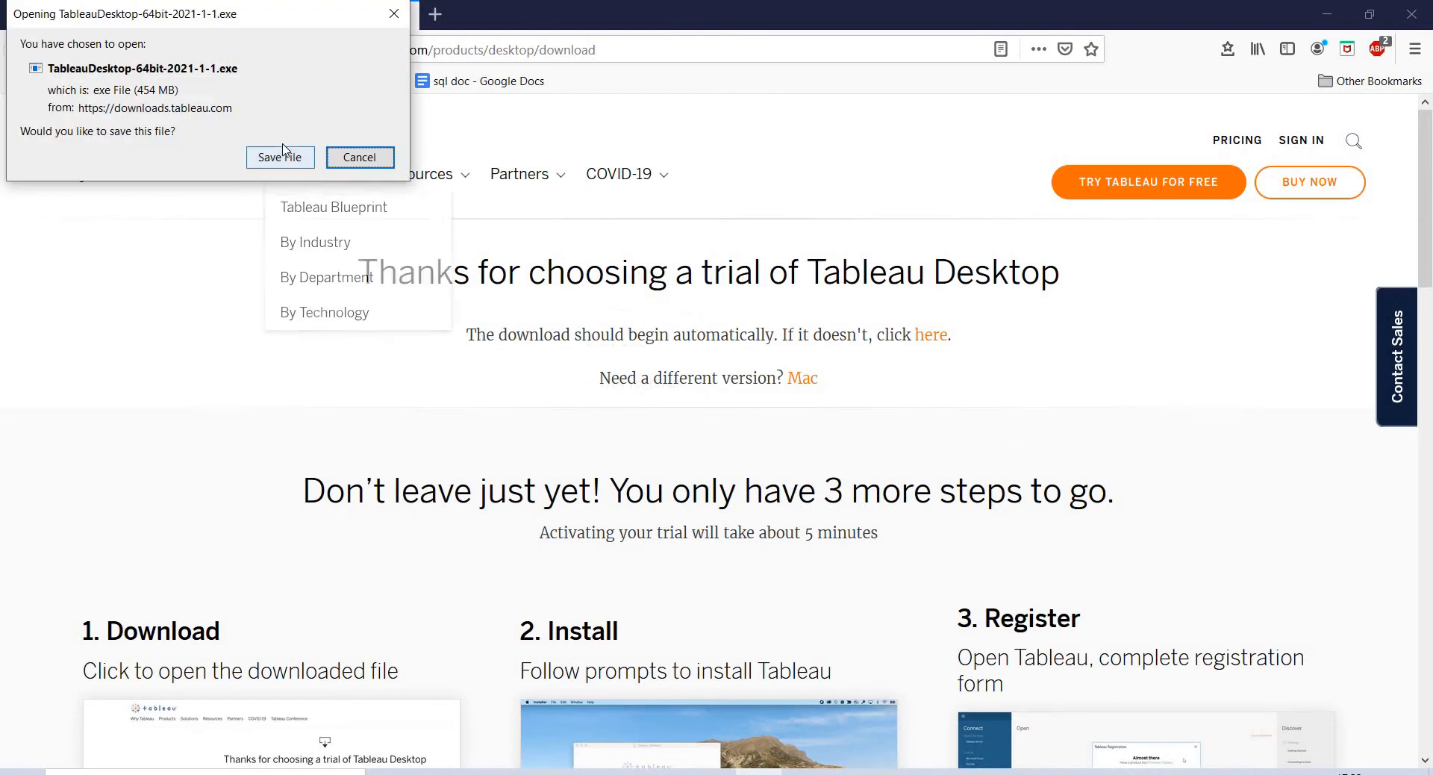
- Save TableauDesktop-64bit-2021-1-1.exe in Firefox and run it from the Downloads panel
left_click(276, 159)
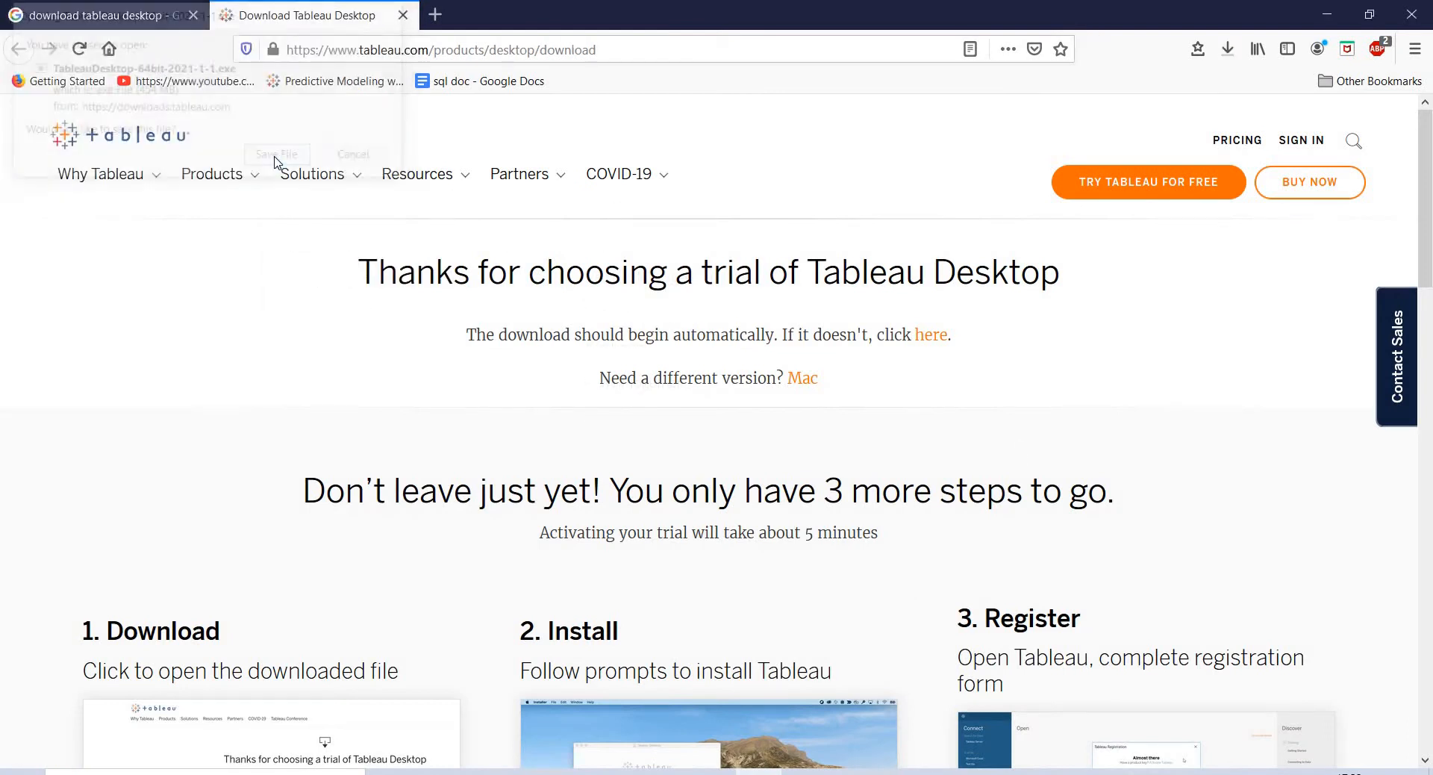
left_click(1226, 52)
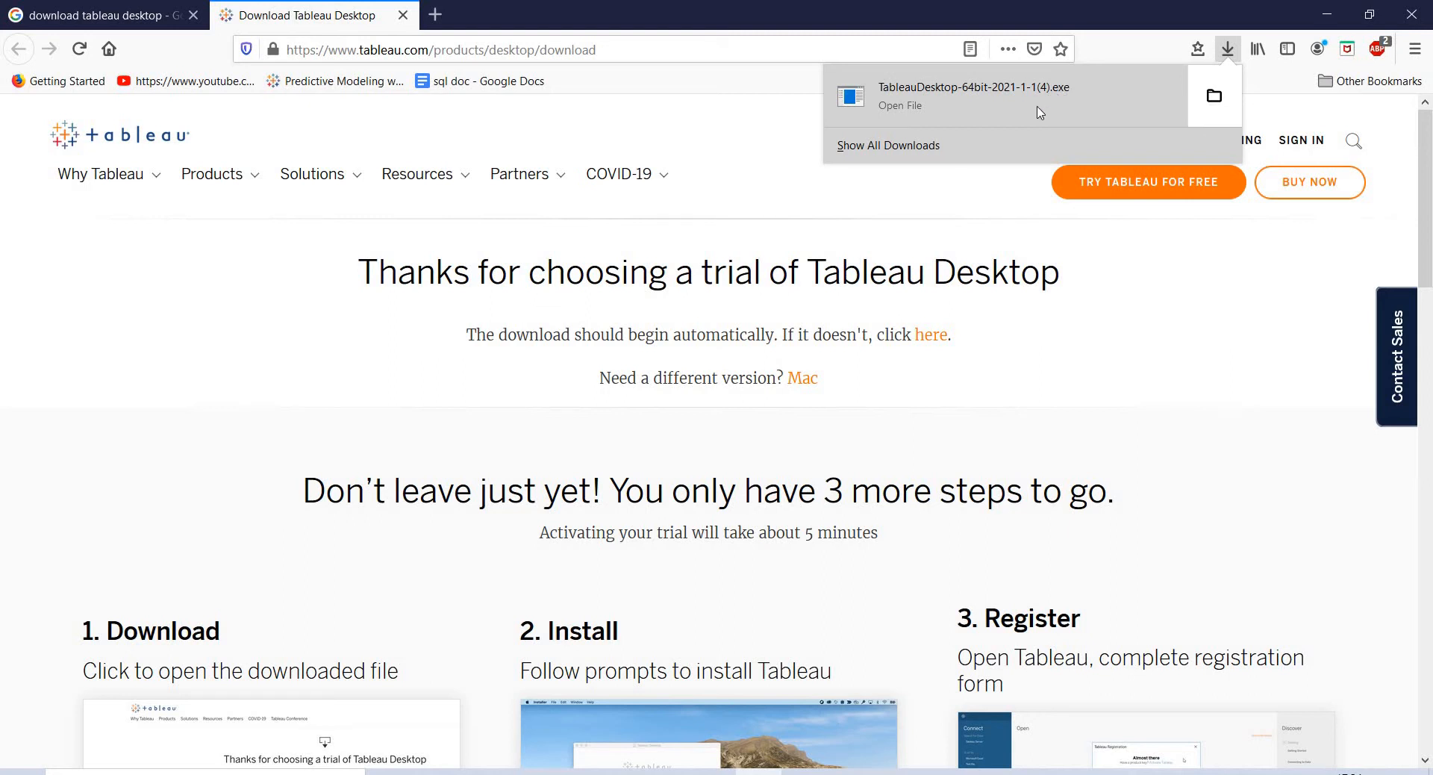
left_click(1040, 112)
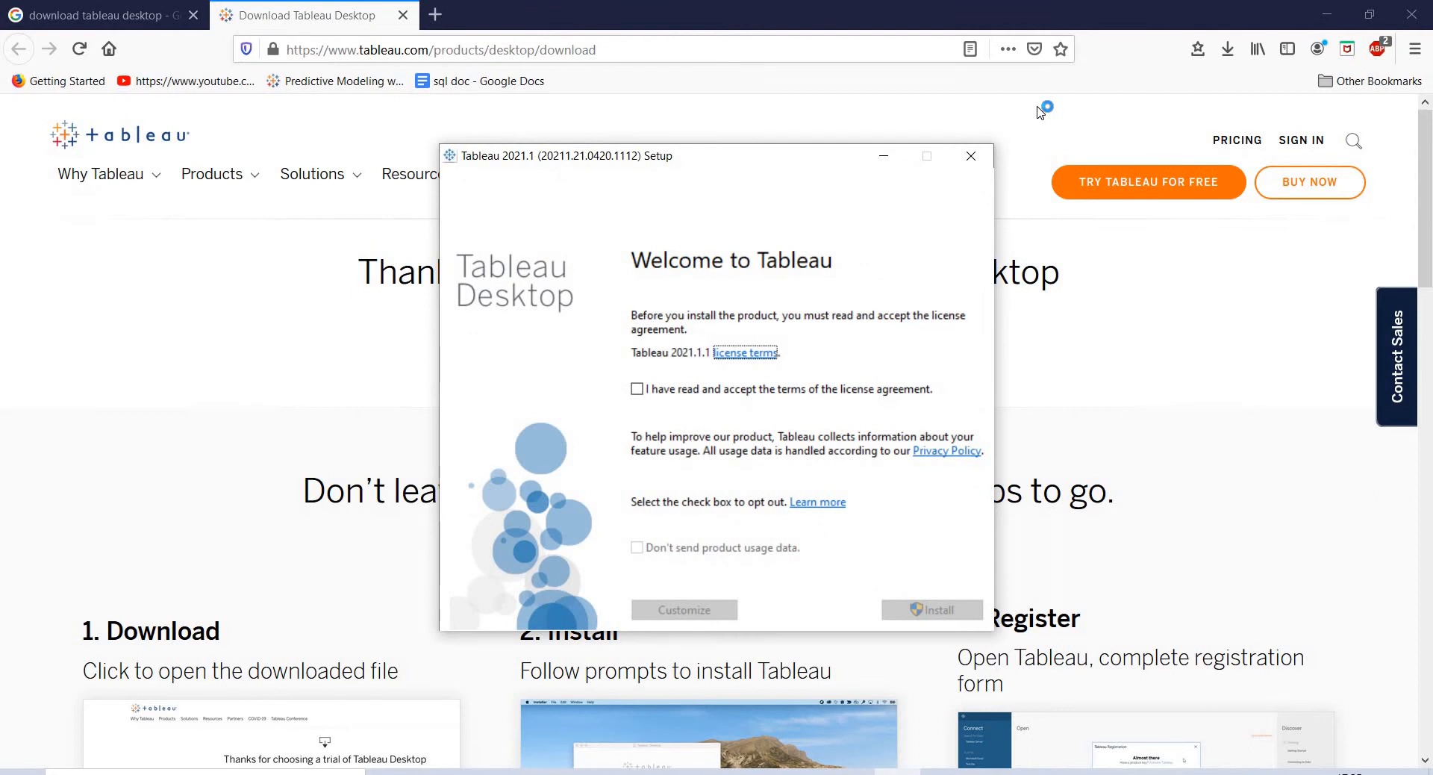
- Accept the license agreement and install Tableau 2021.1
left_click(635, 389)
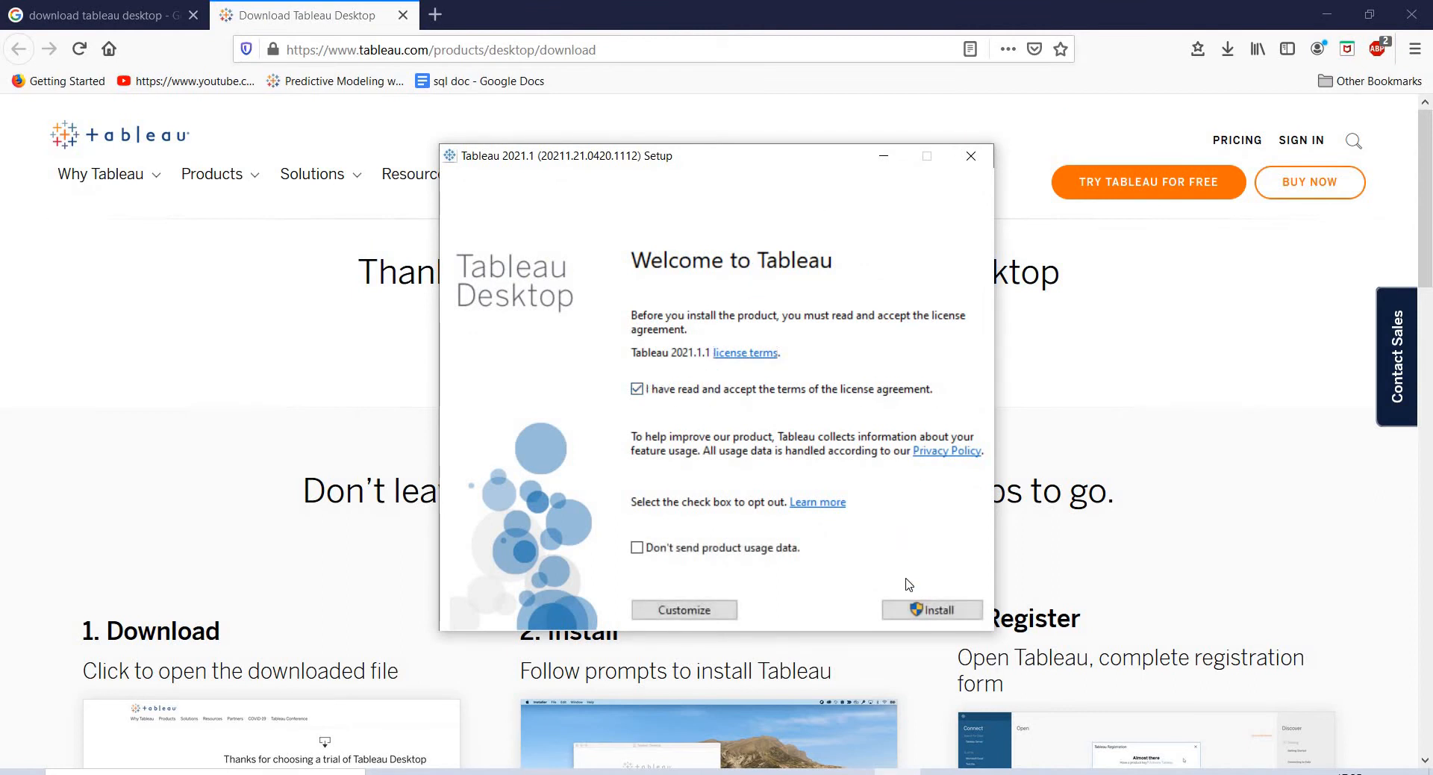
left_click(922, 609)
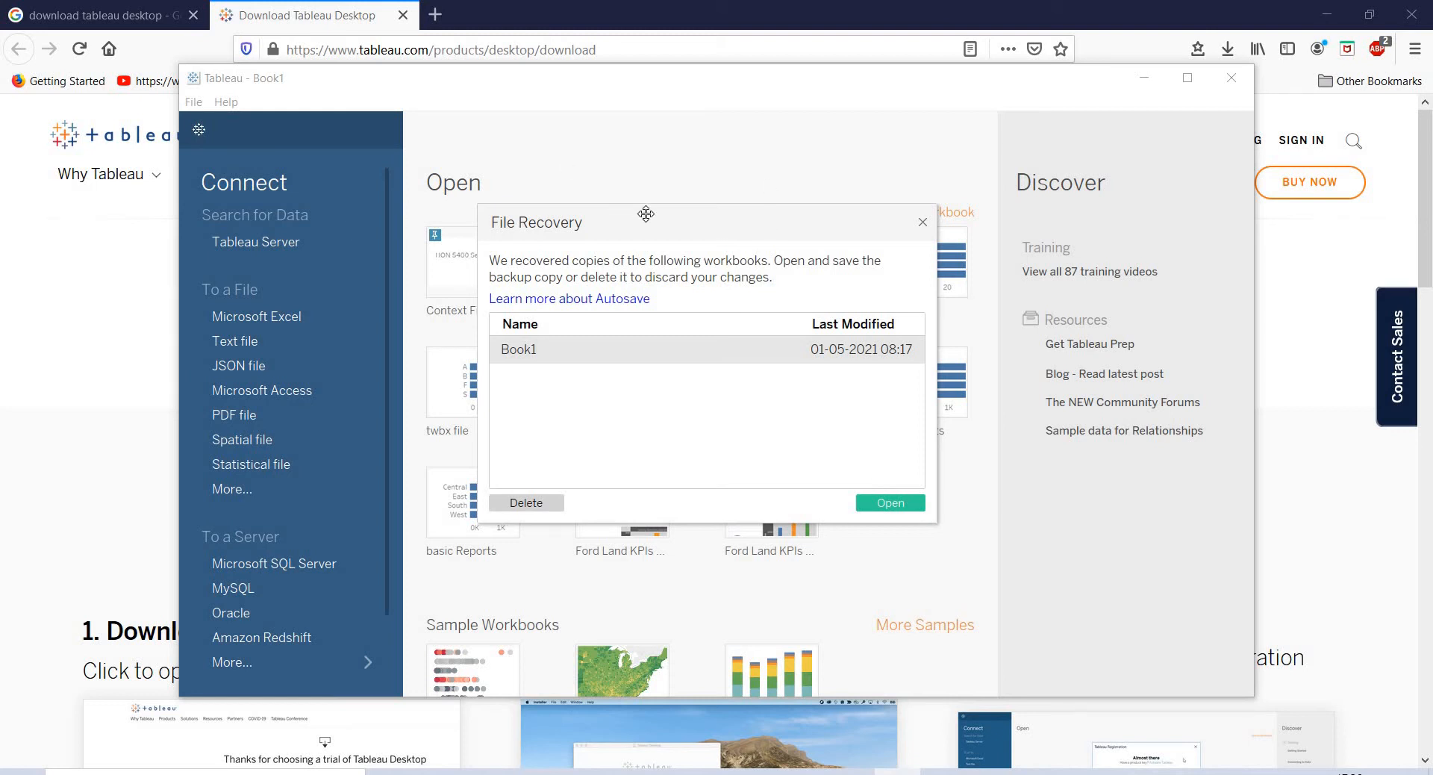
- Close the File Recovery dialog offering the autosaved Book1 workbook
left_click(922, 223)
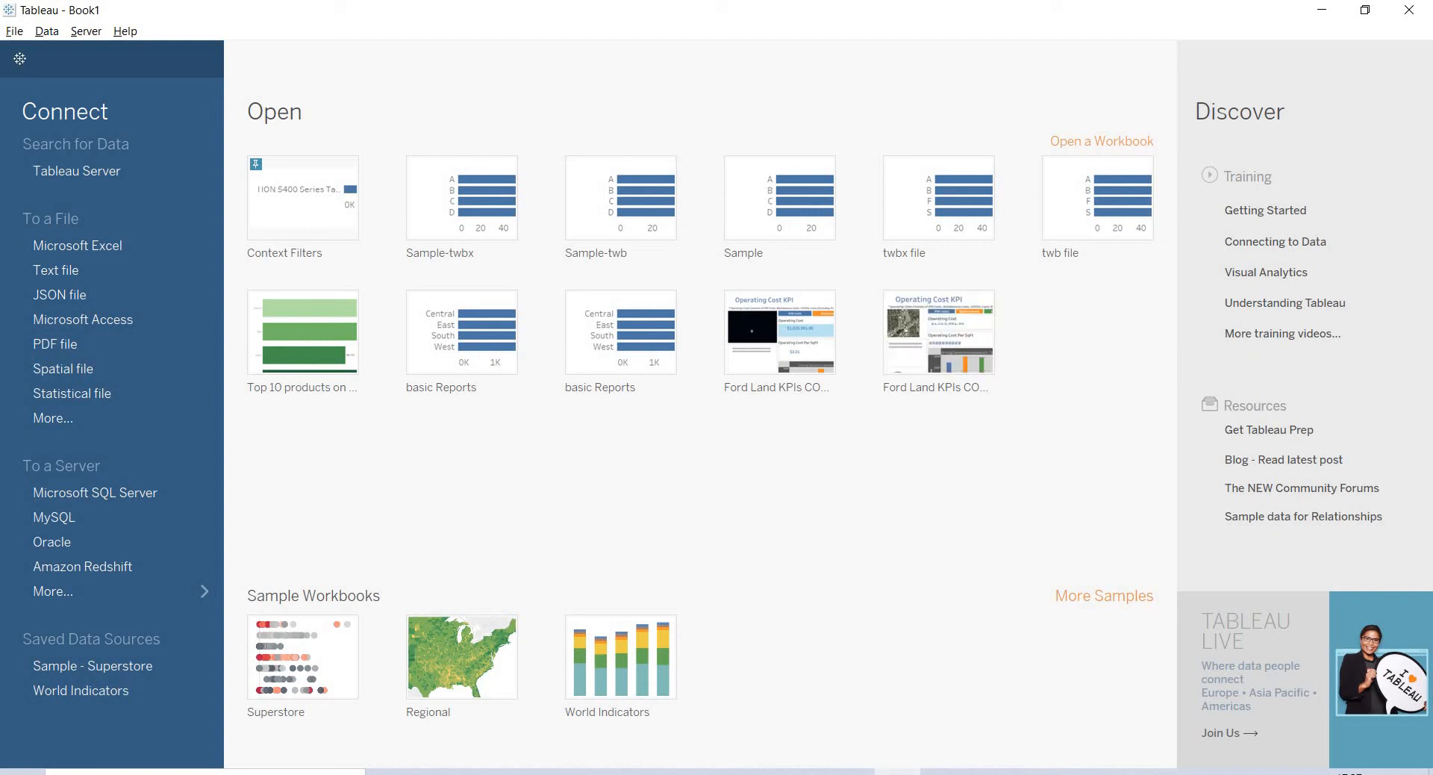
- Launch Tableau Public 2021.1 from Start search 'tab', maximize it, and return to Tableau Desktop
key("super")
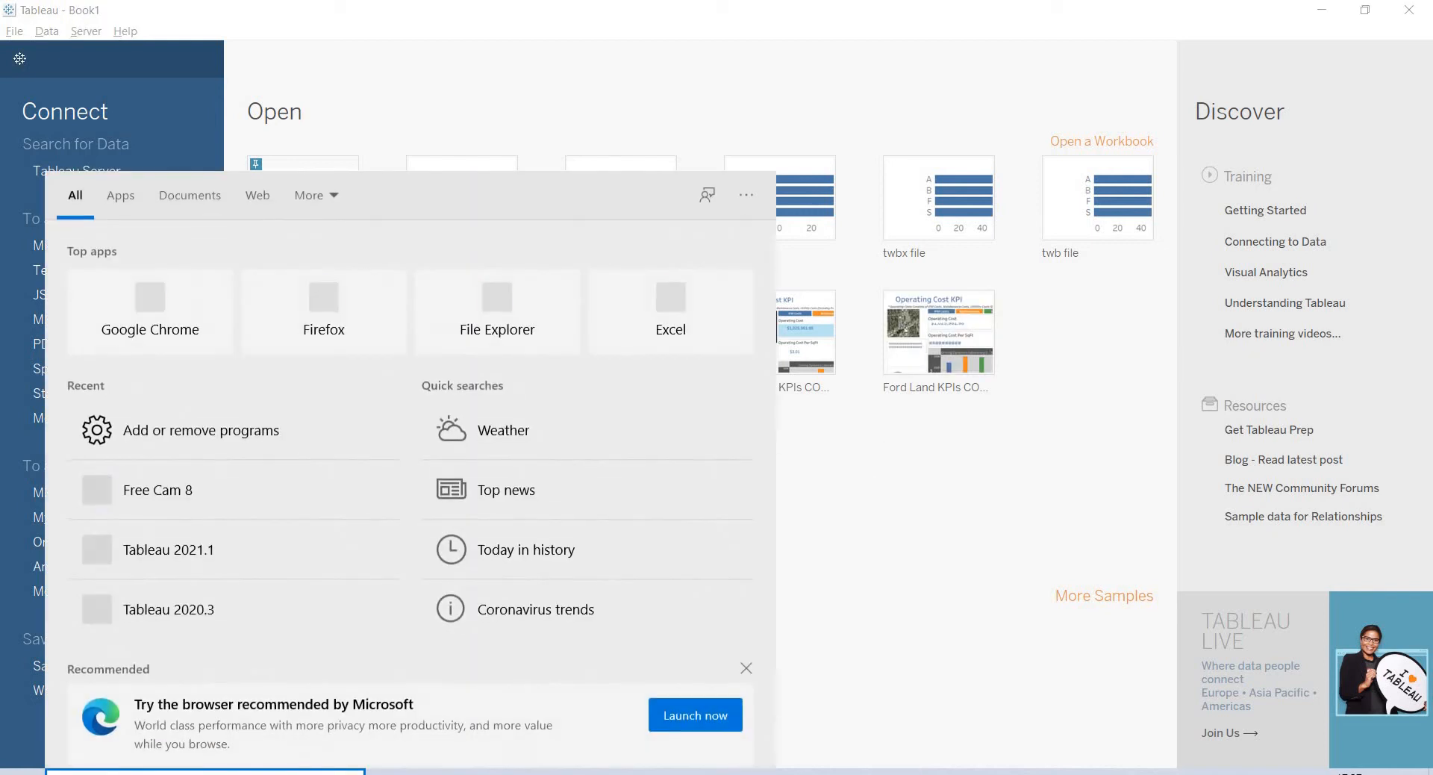
type("tab")
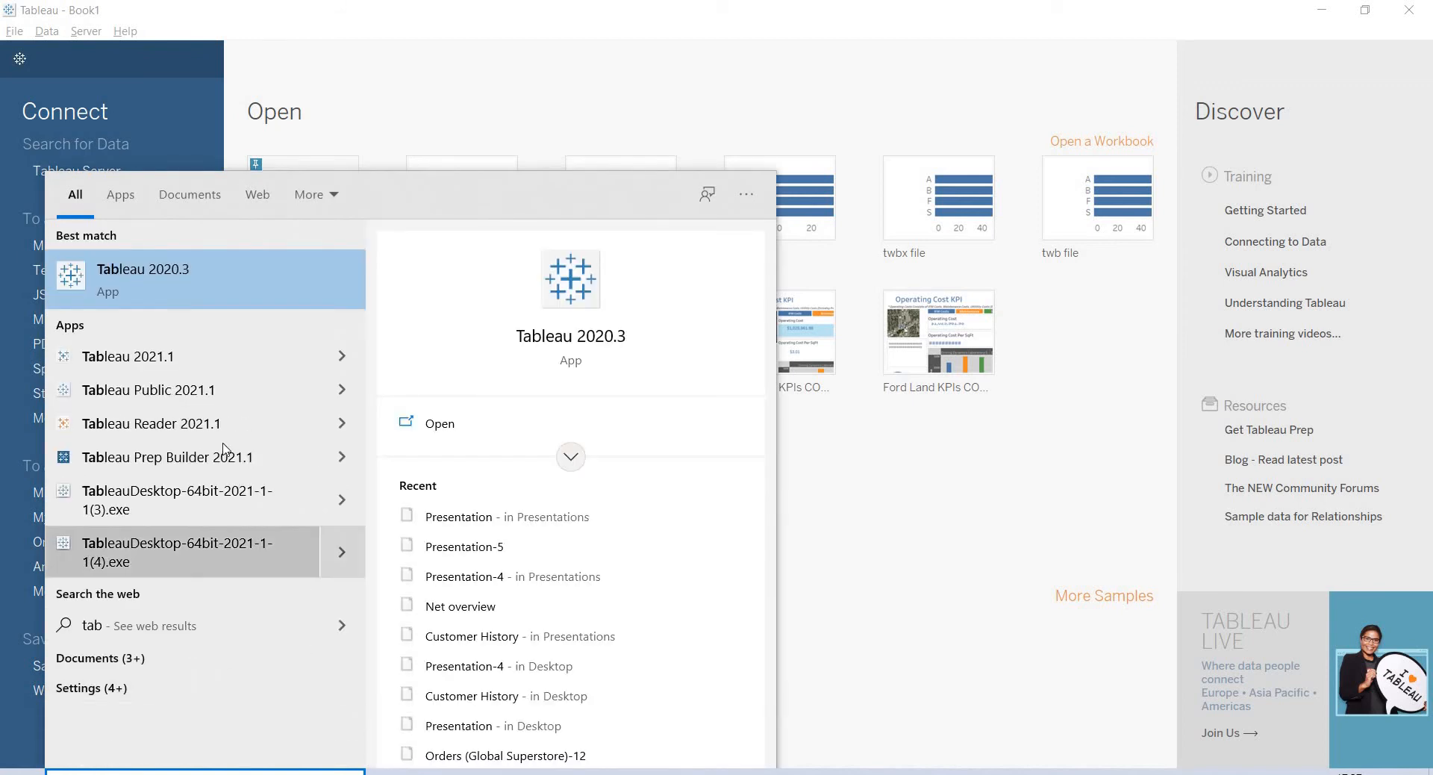
left_click(254, 400)
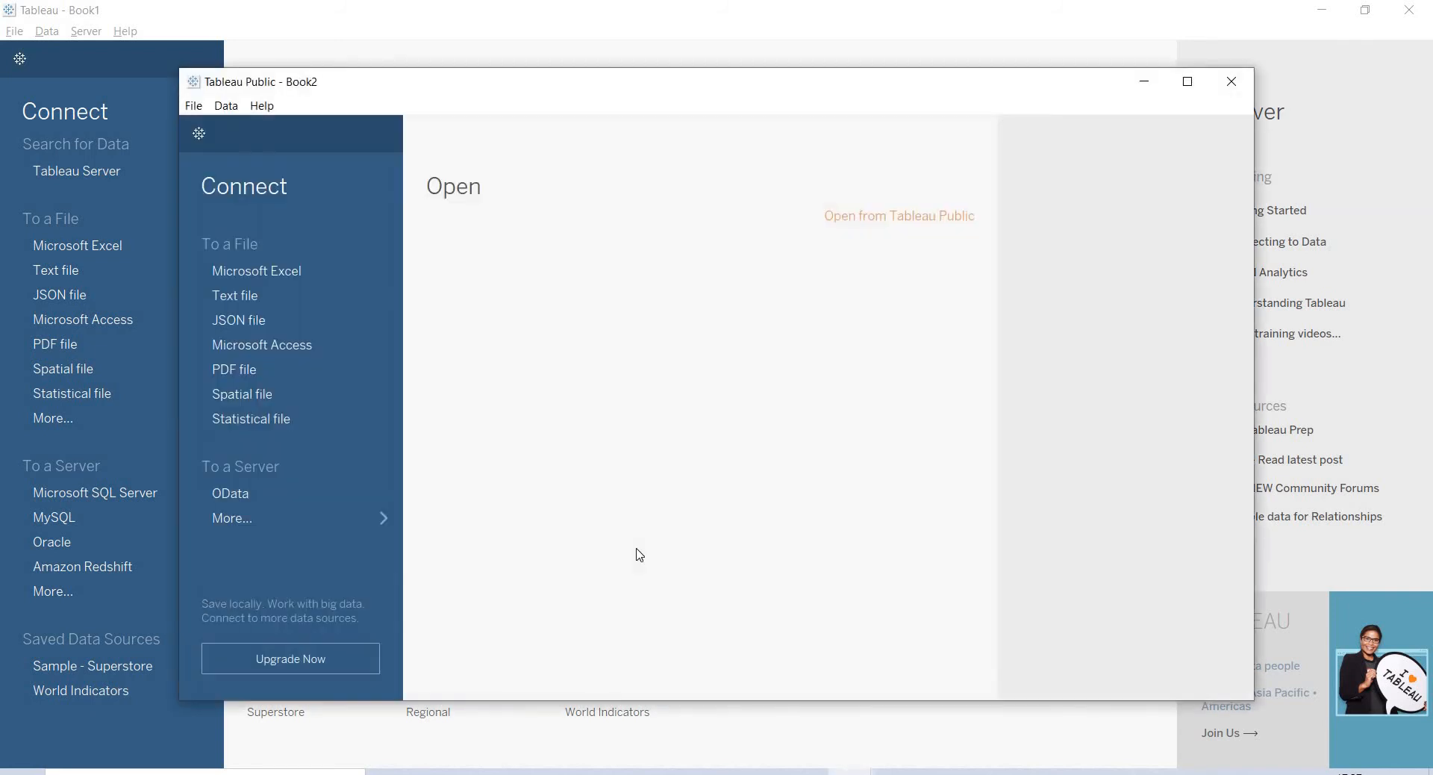
left_click(1187, 82)
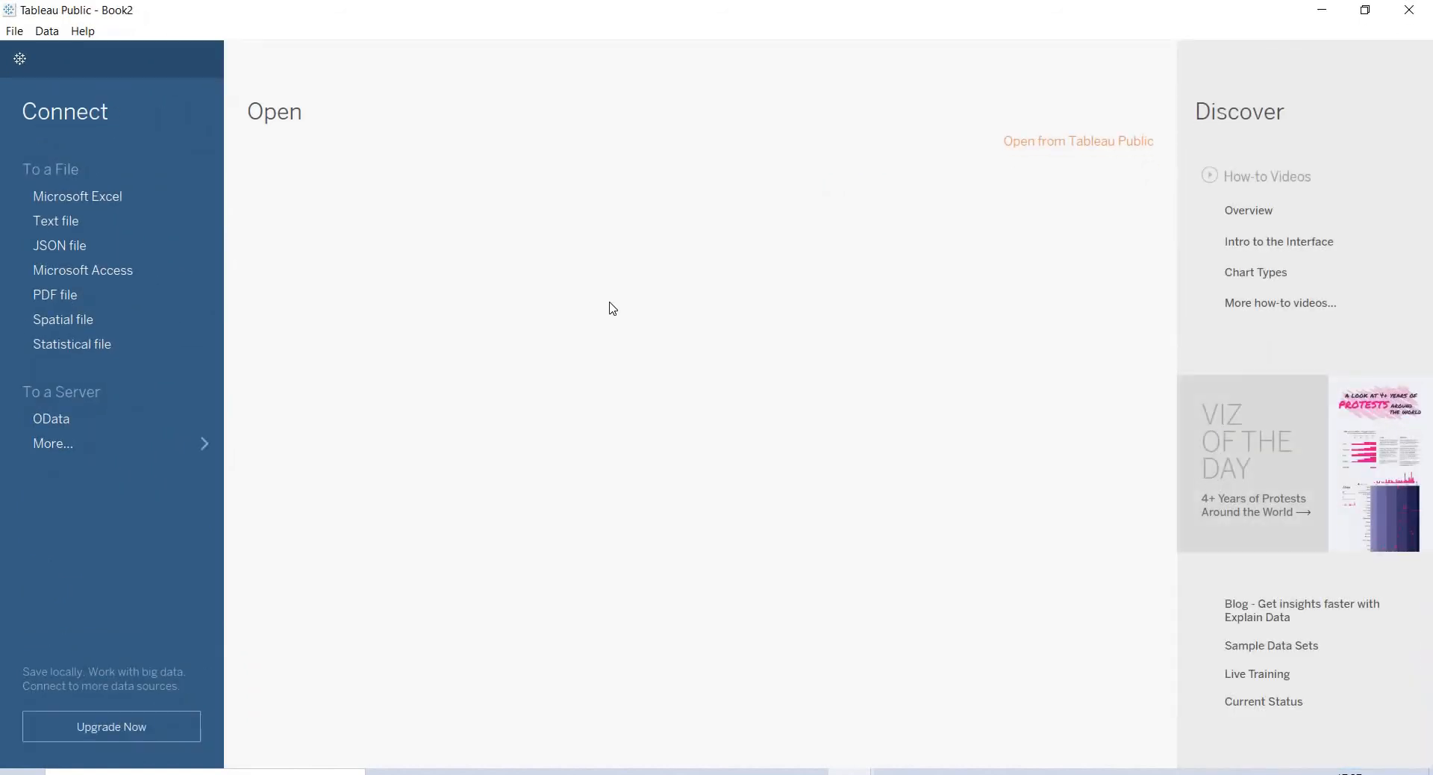
key("alt+Tab")
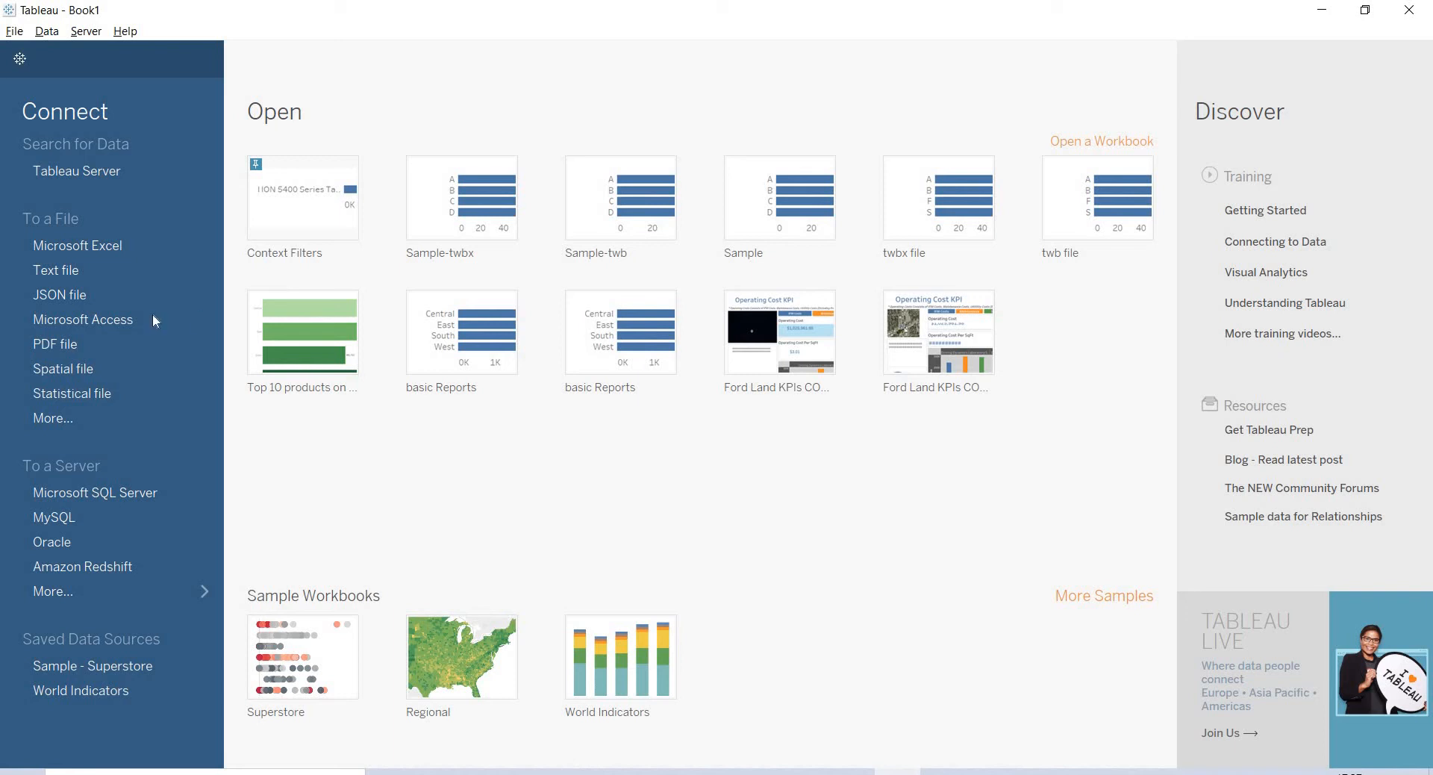
- Connect to the Global Superstore Excel file in Datasources and place the Orders table on the canvas
left_click(140, 248)
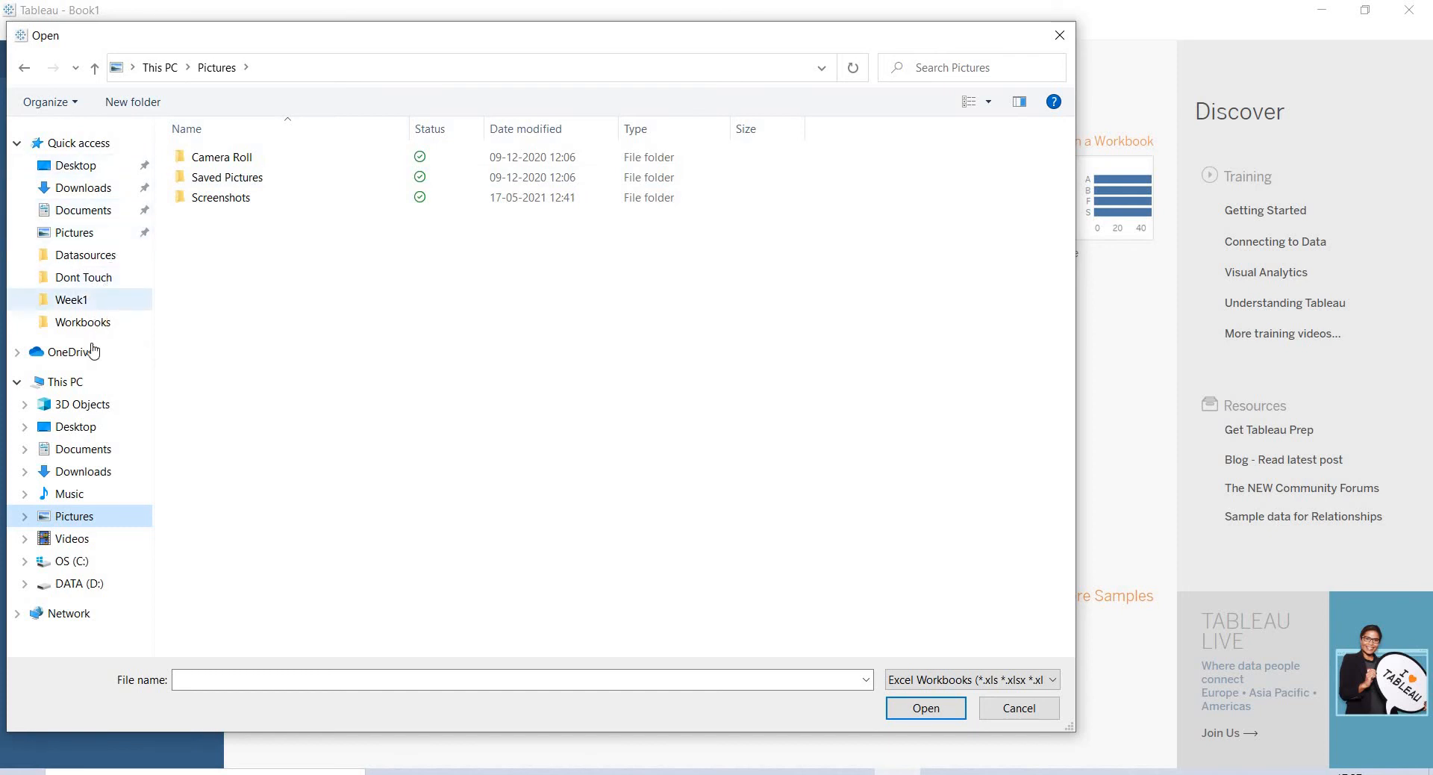
left_click(100, 257)
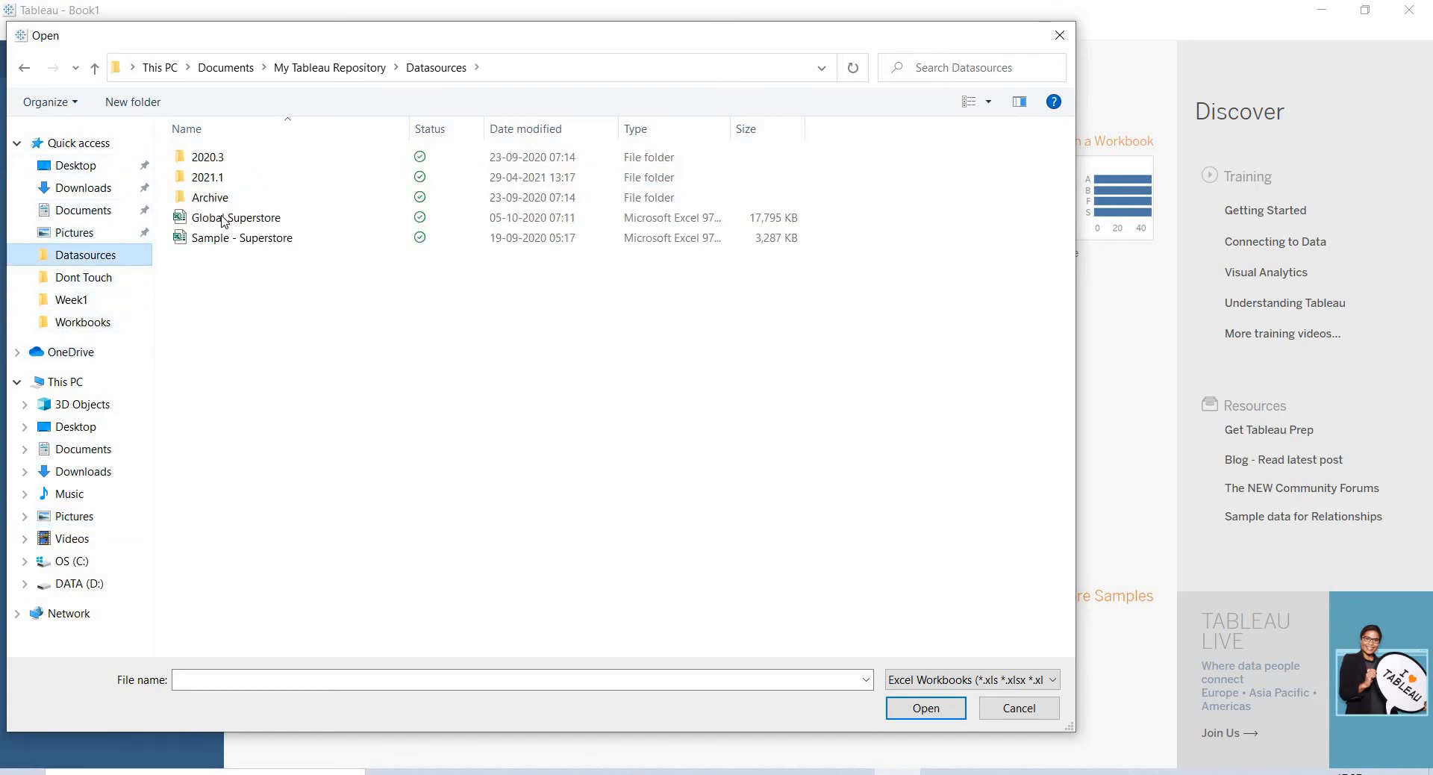
double_click(224, 217)
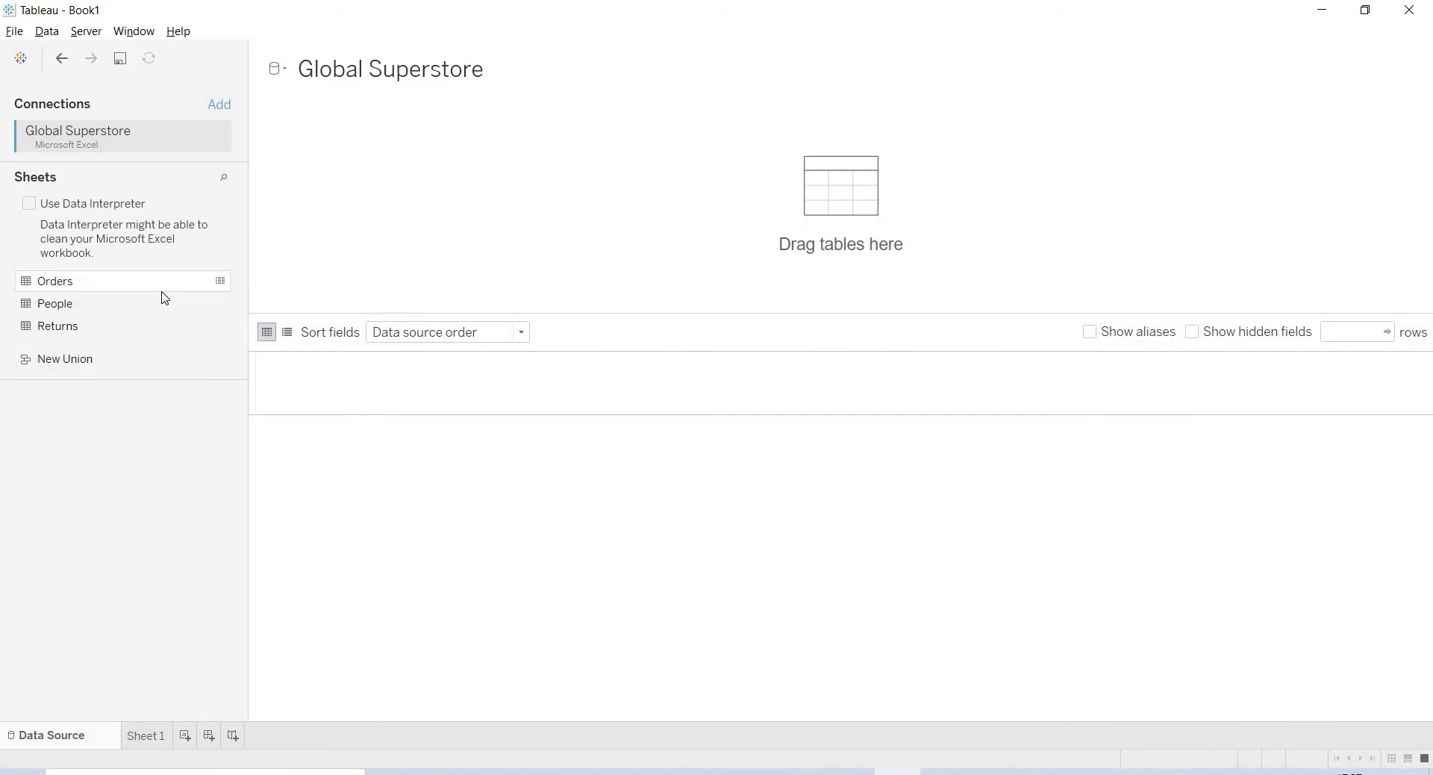
left_click_drag(163, 290, 403, 209)
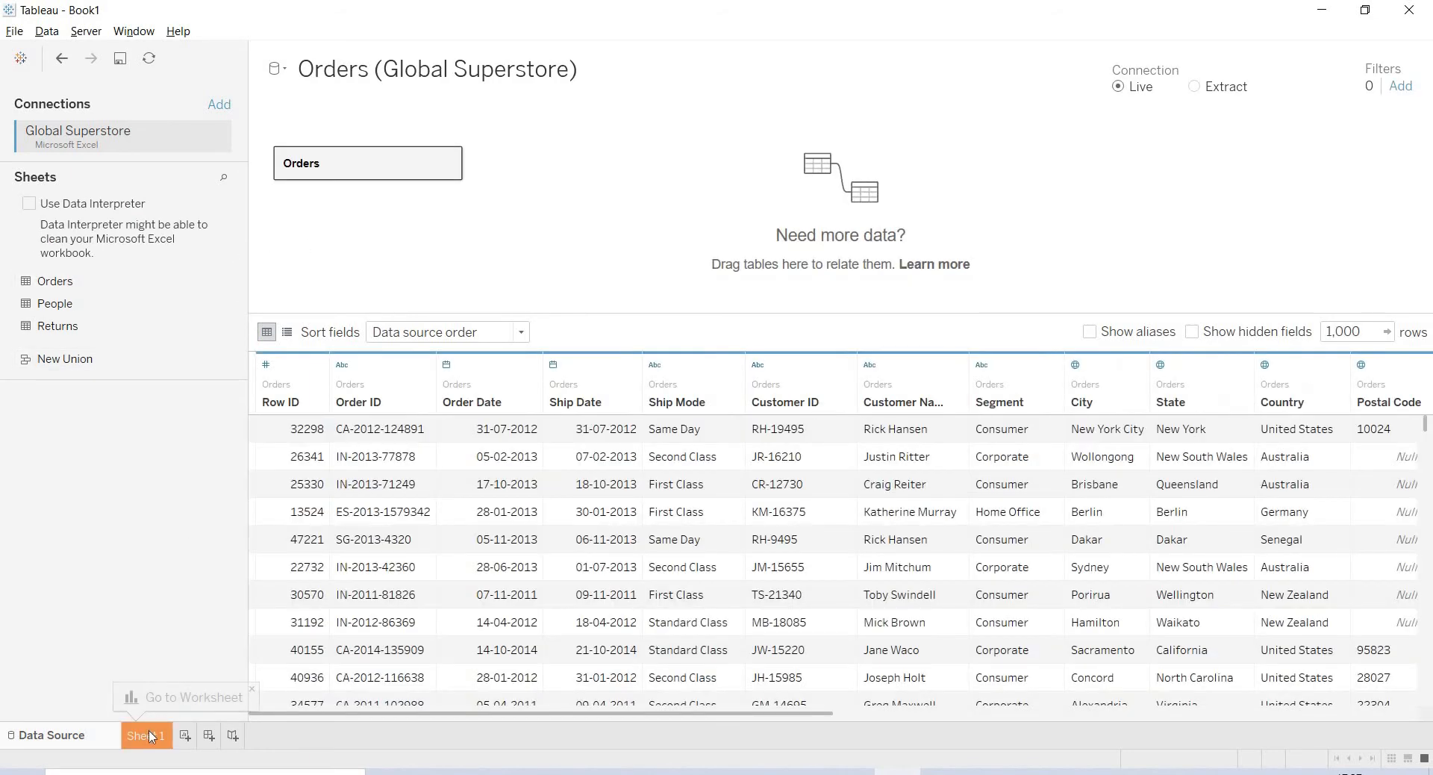
- On Sheet 1, drag Region onto the Rows shelf for the Orders data
left_click(152, 736)
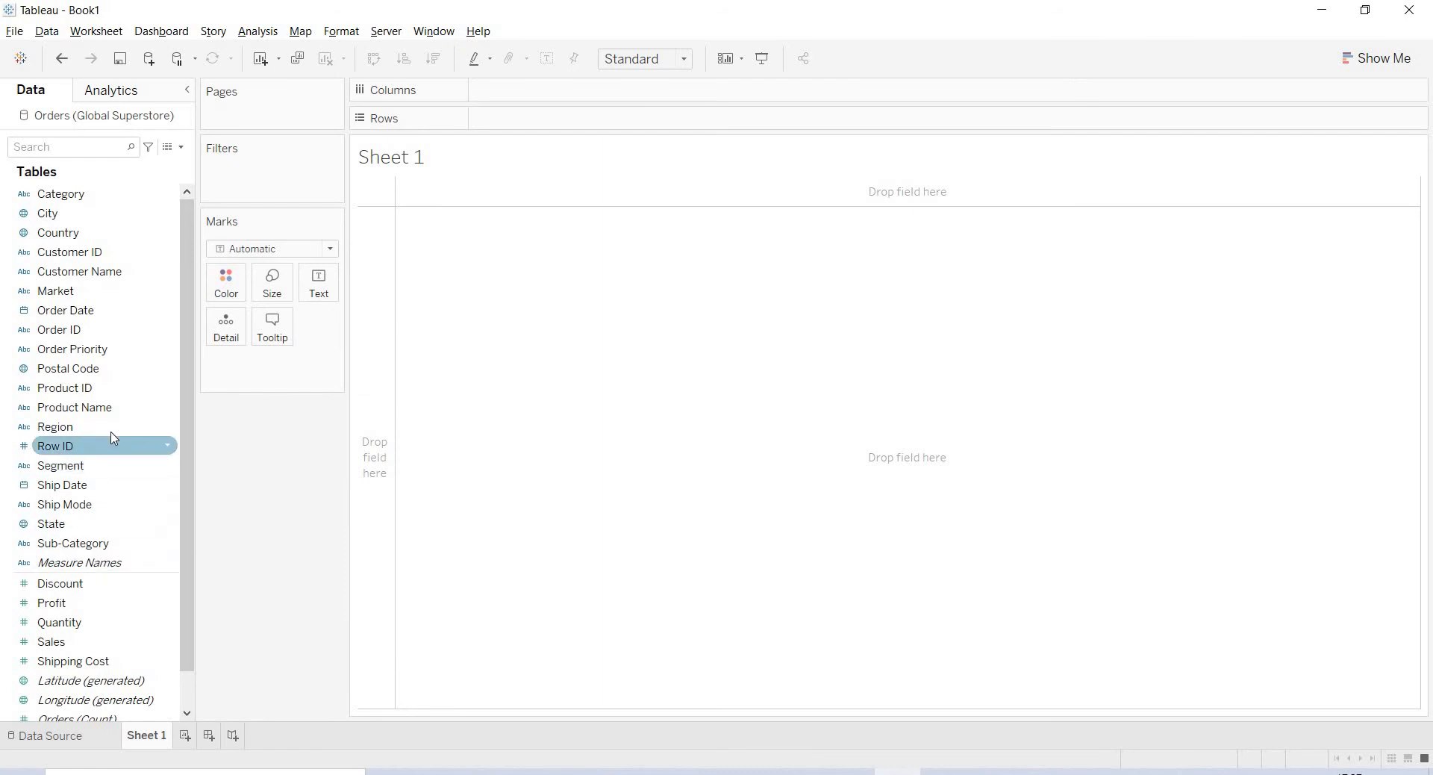
mouse_move(116, 436)
left_mouse_down()
mouse_move(496, 217)
mouse_move(547, 131)
mouse_move(396, 292)
mouse_move(217, 659)
mouse_move(64, 644)
mouse_move(293, 436)
mouse_move(517, 92)
left_mouse_up()
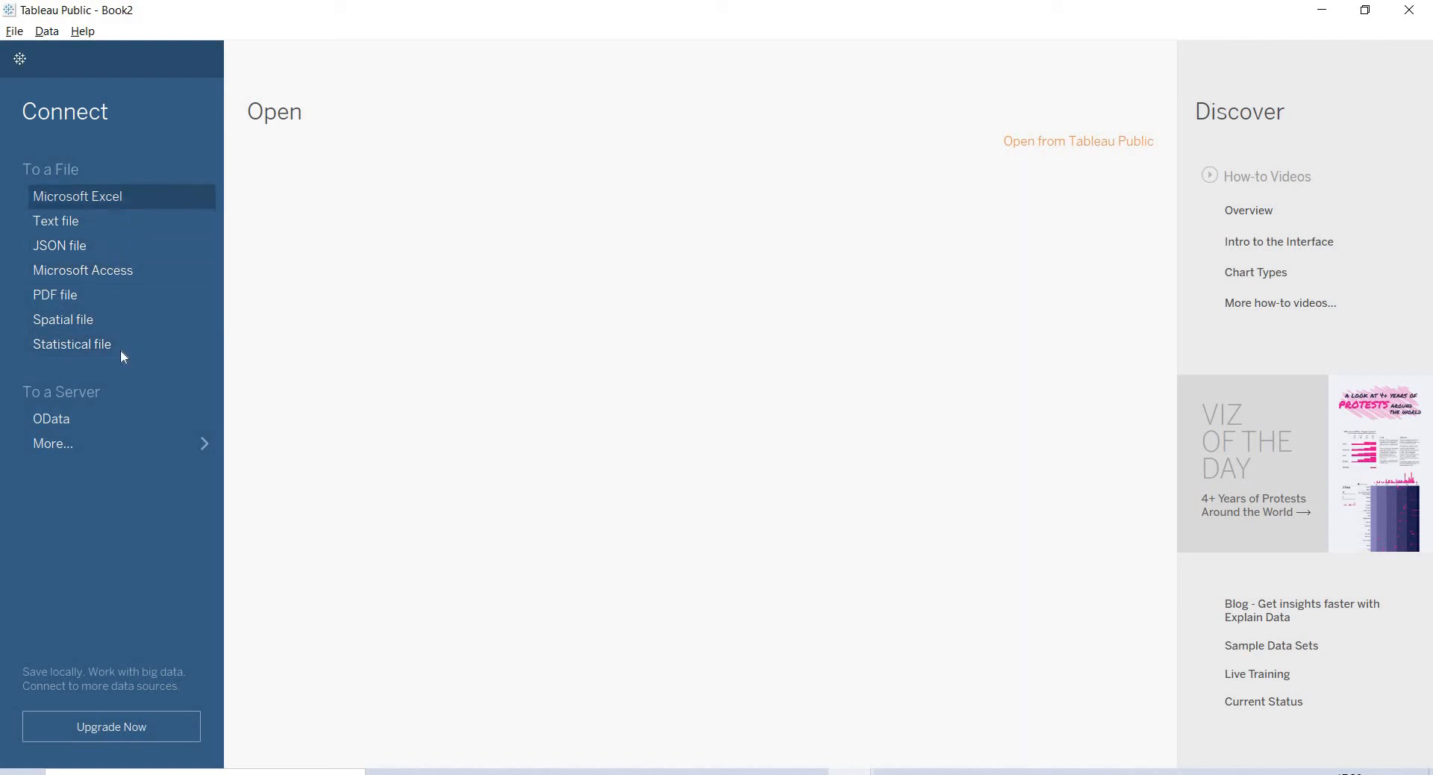
- List Tableau Public's installed server connectors via To a Server > More
left_click(131, 442)
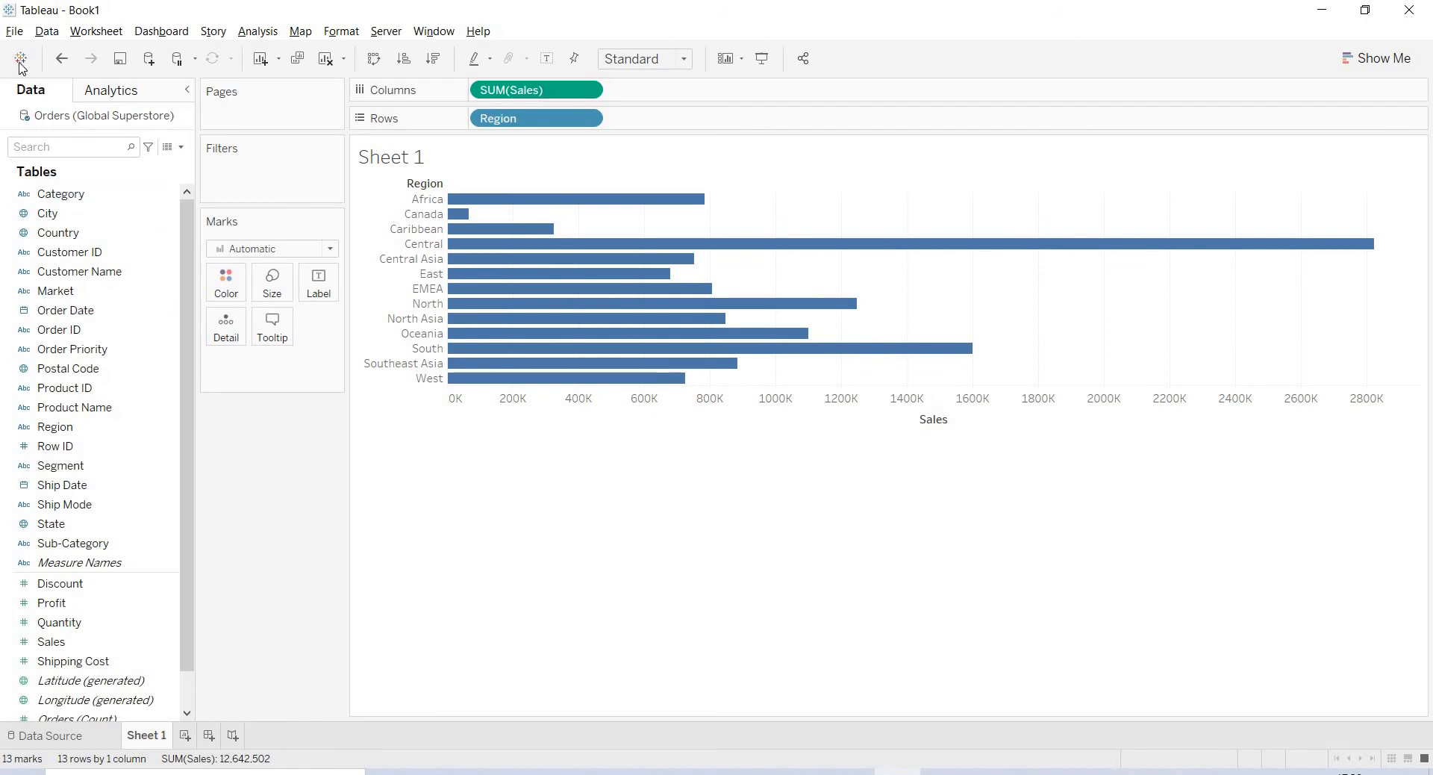
- Show Tableau Desktop's 74 installed server connectors from the start page, then switch to Tableau Public
left_click(20, 62)
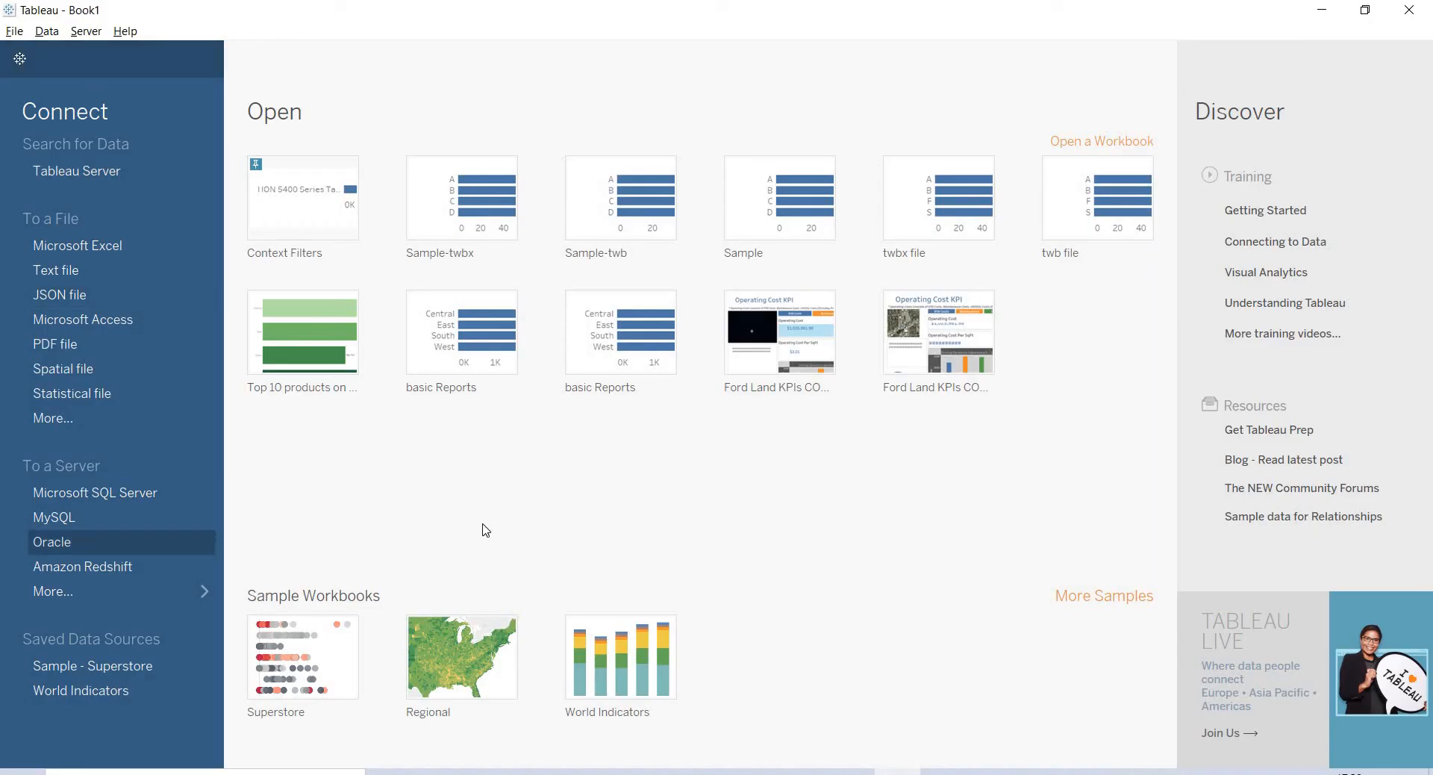
left_click(185, 586)
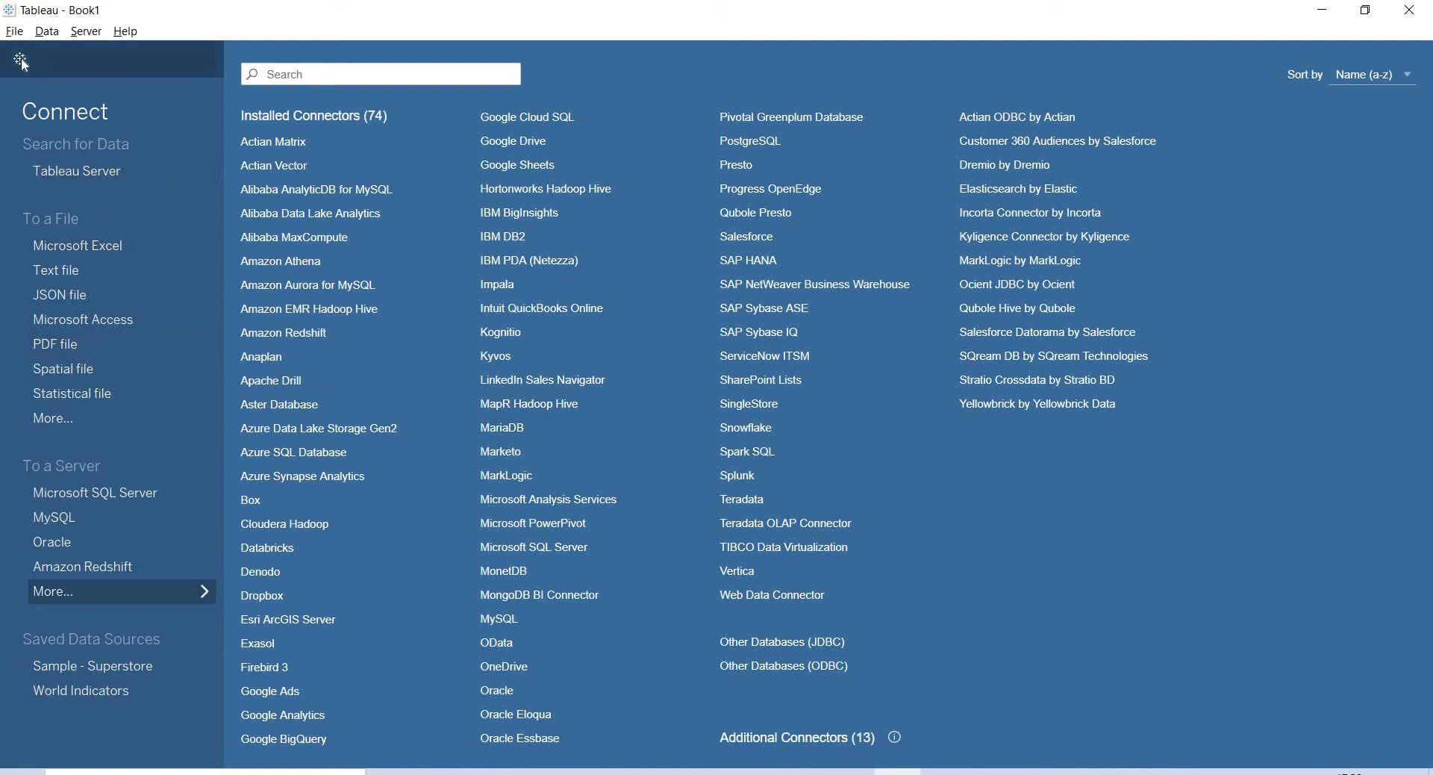
key("alt+Tab")
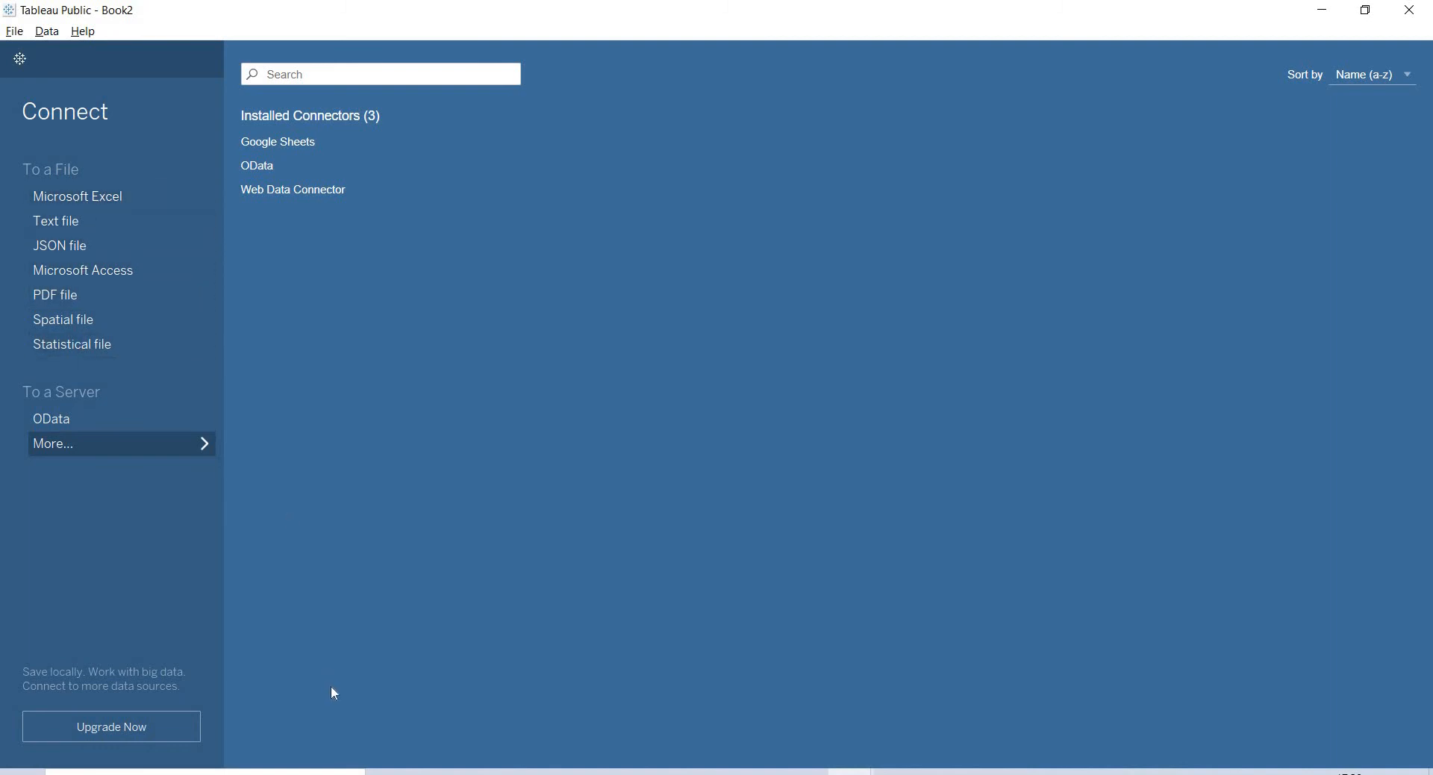
- Connect to the Global Superstore Excel workbook and use its Orders table as the data source
left_click(169, 204)
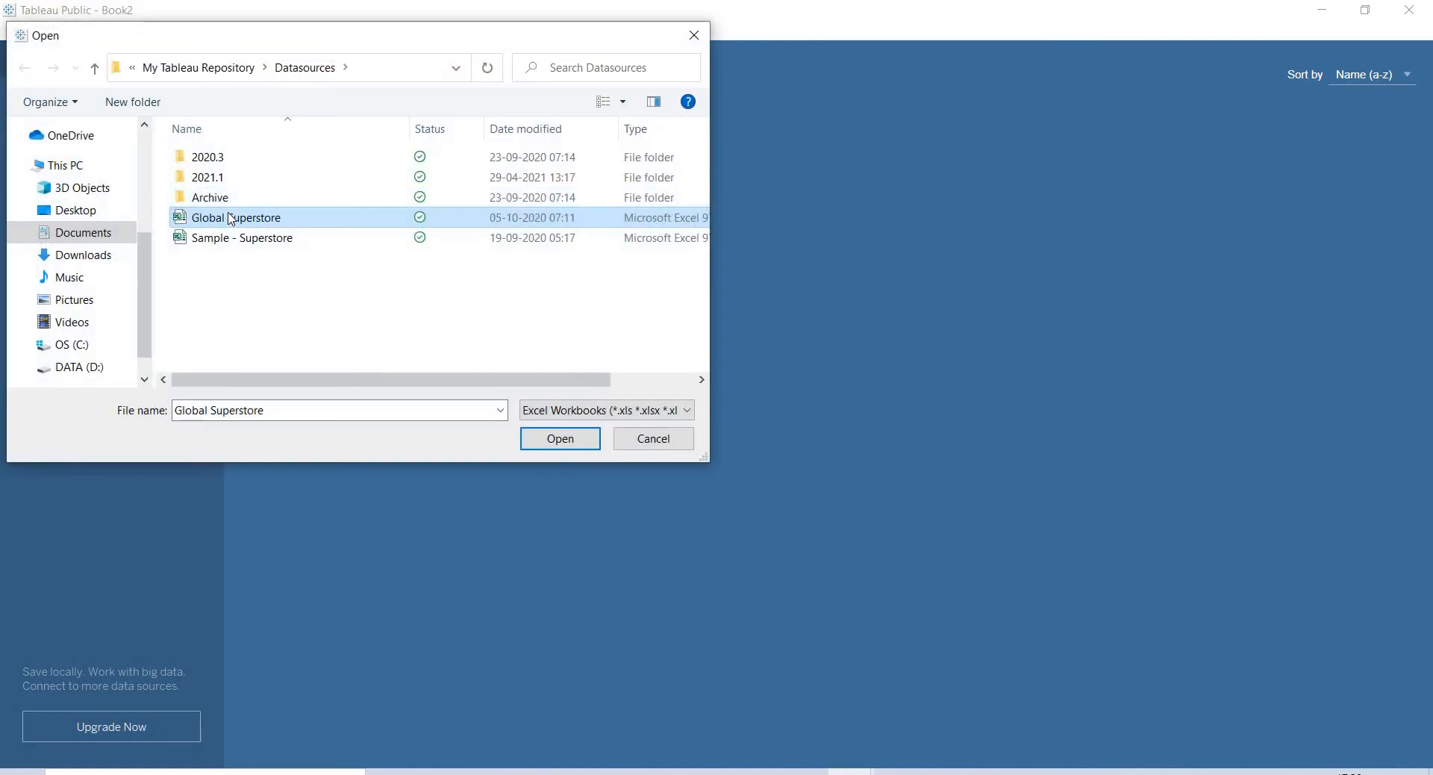
left_click(230, 217)
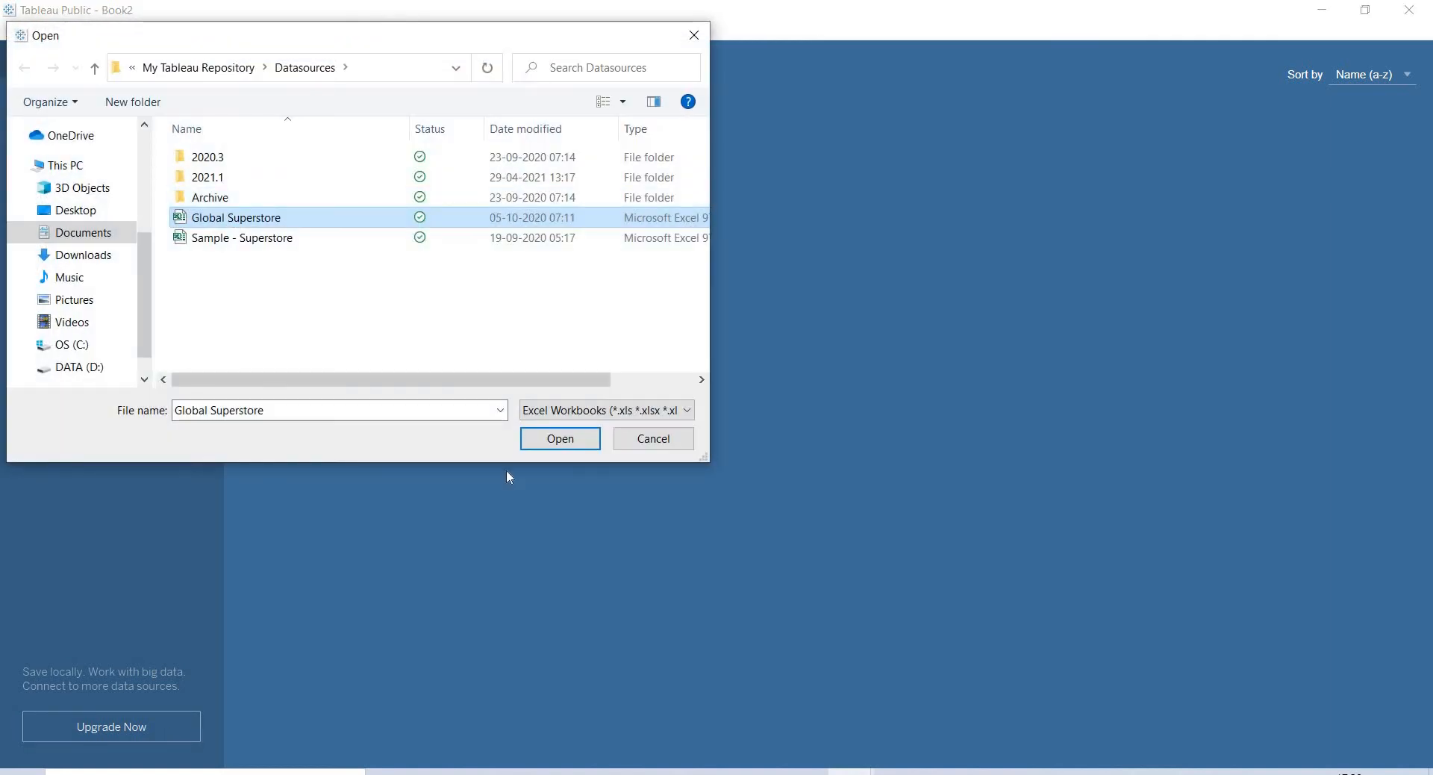
left_click(552, 440)
left_click(575, 445)
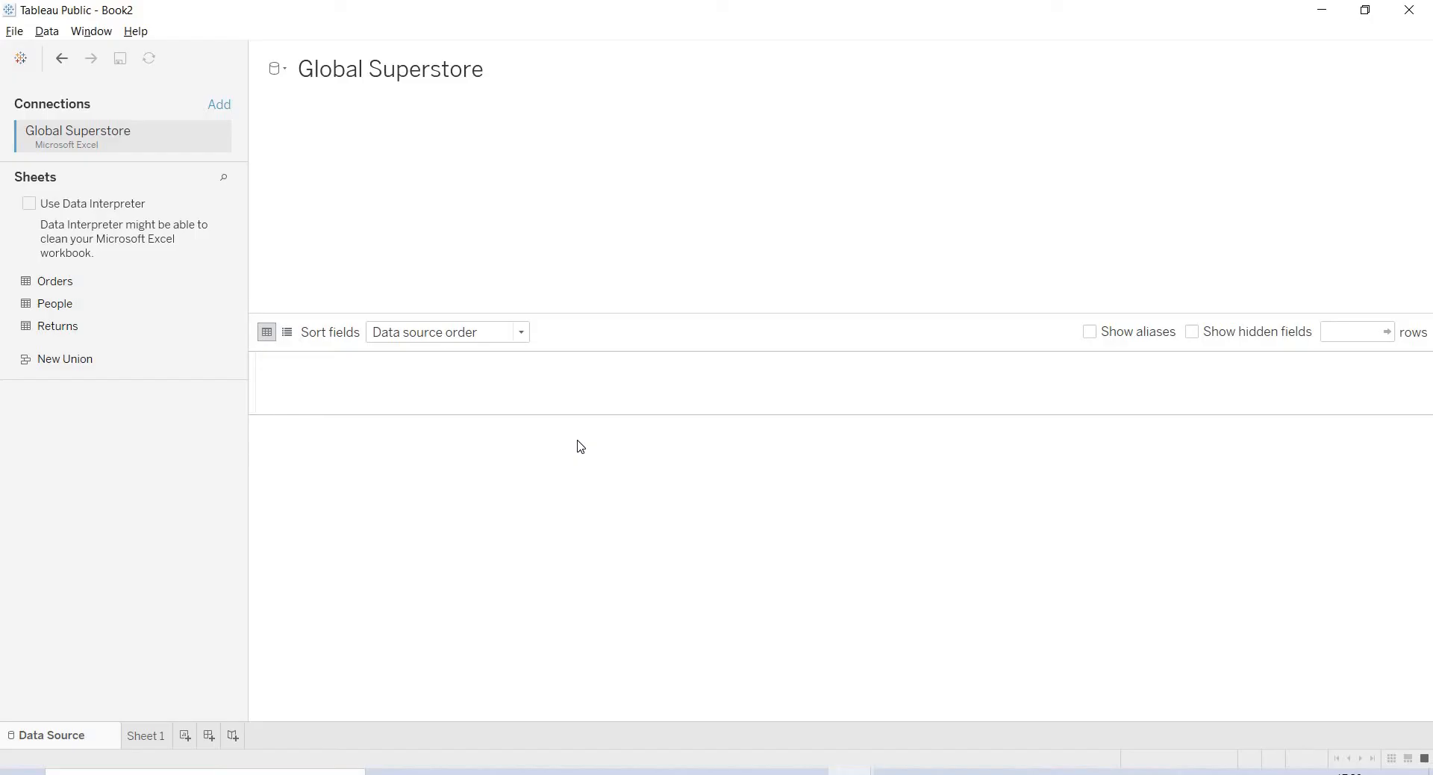
left_click(81, 282)
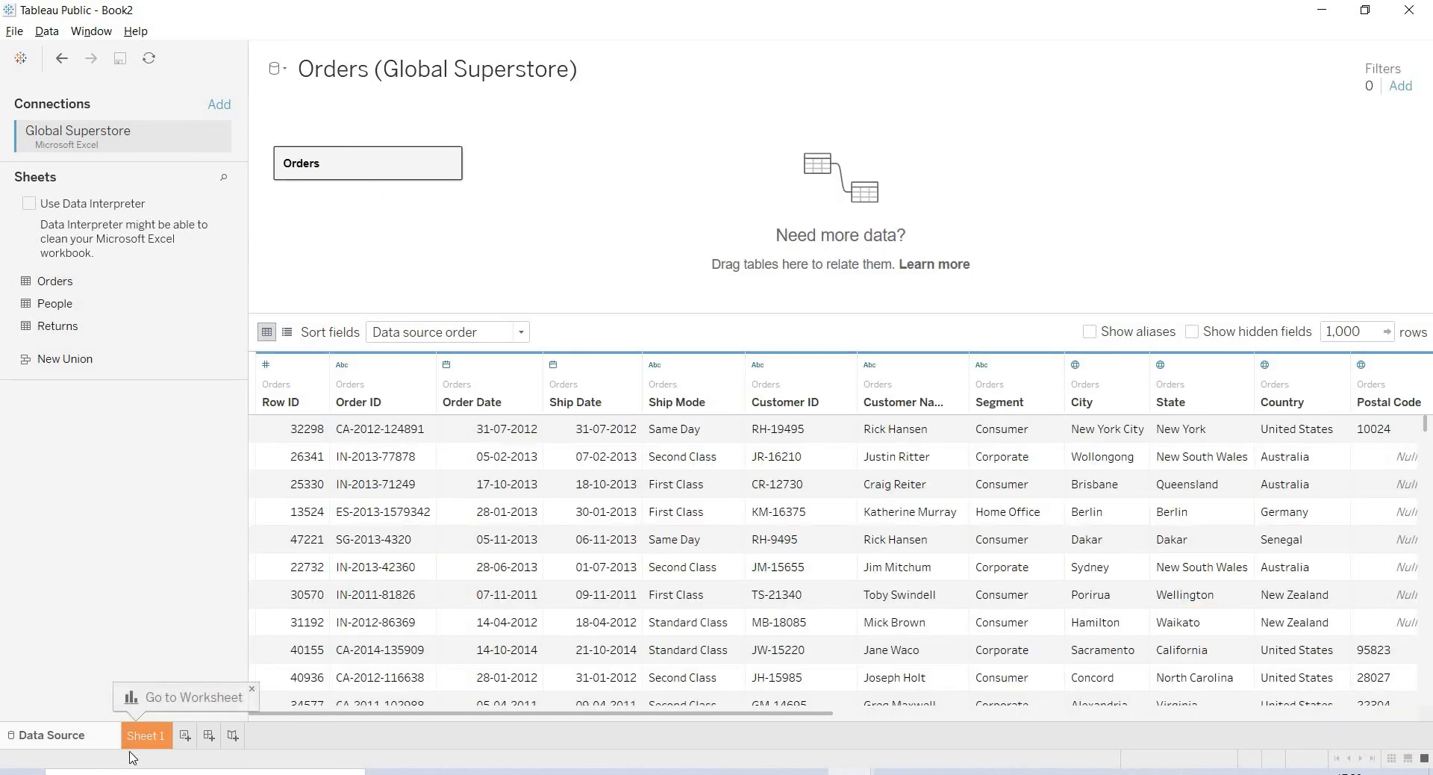
- On Sheet 1, put Region on Rows and Sales on Columns to form the bar chart
left_click(146, 736)
left_click(153, 737)
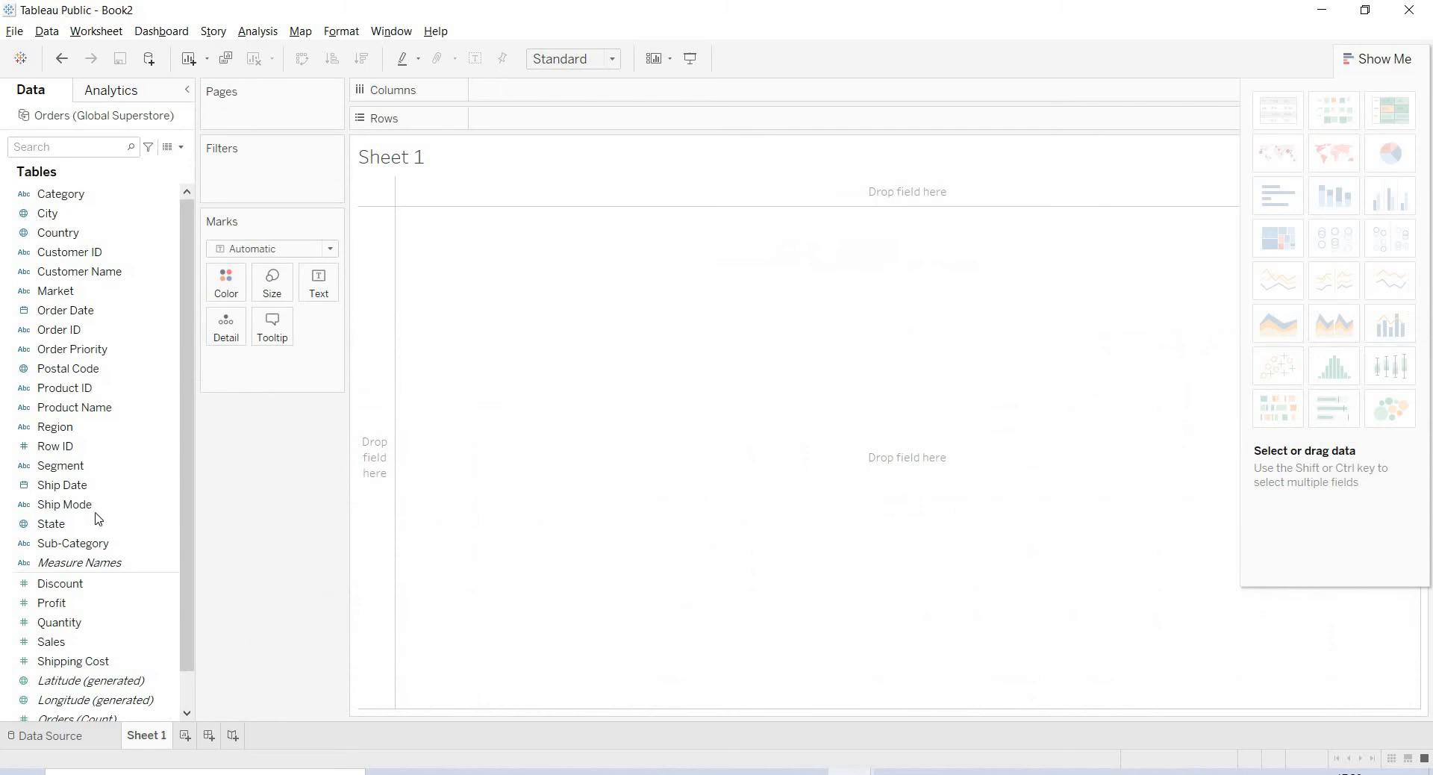
left_click(112, 429)
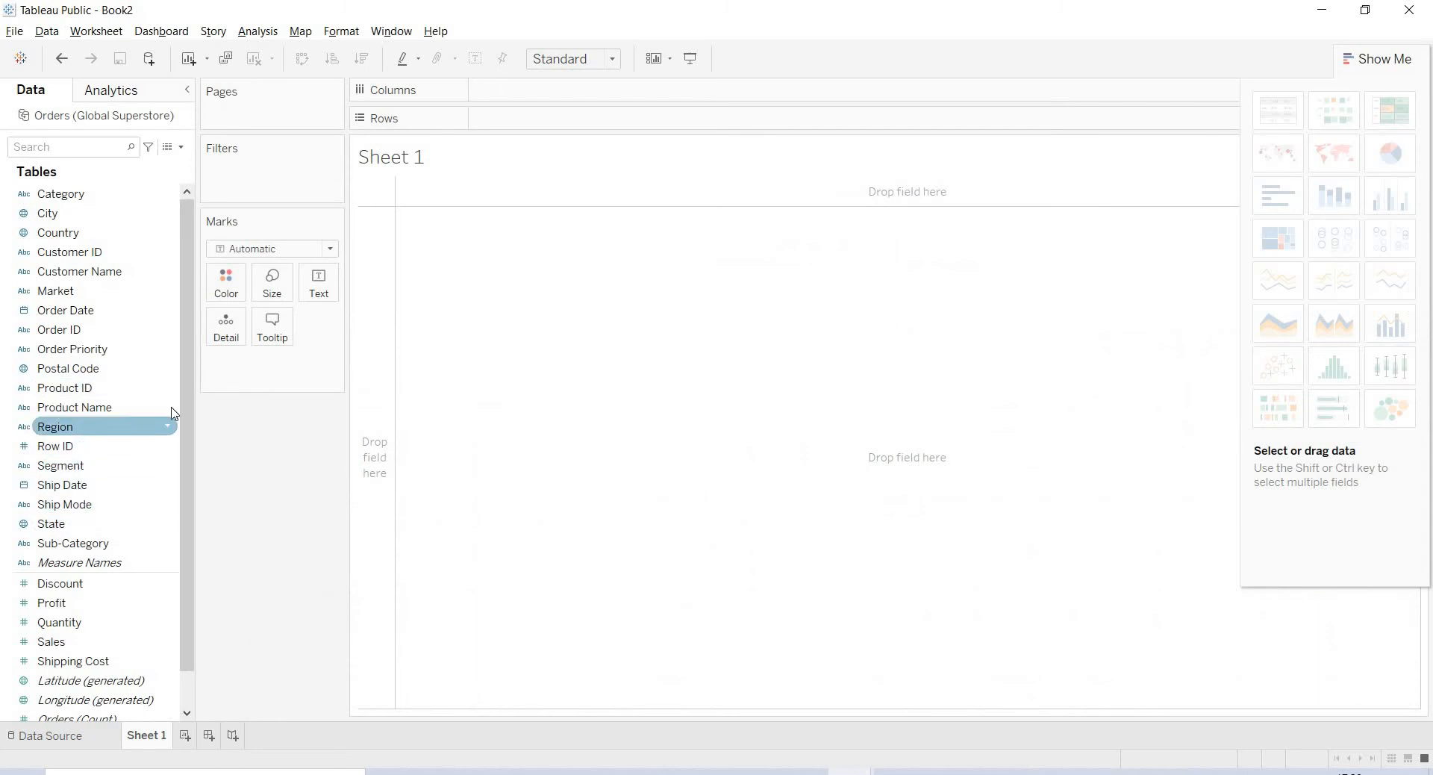
left_click_drag(164, 424, 522, 120)
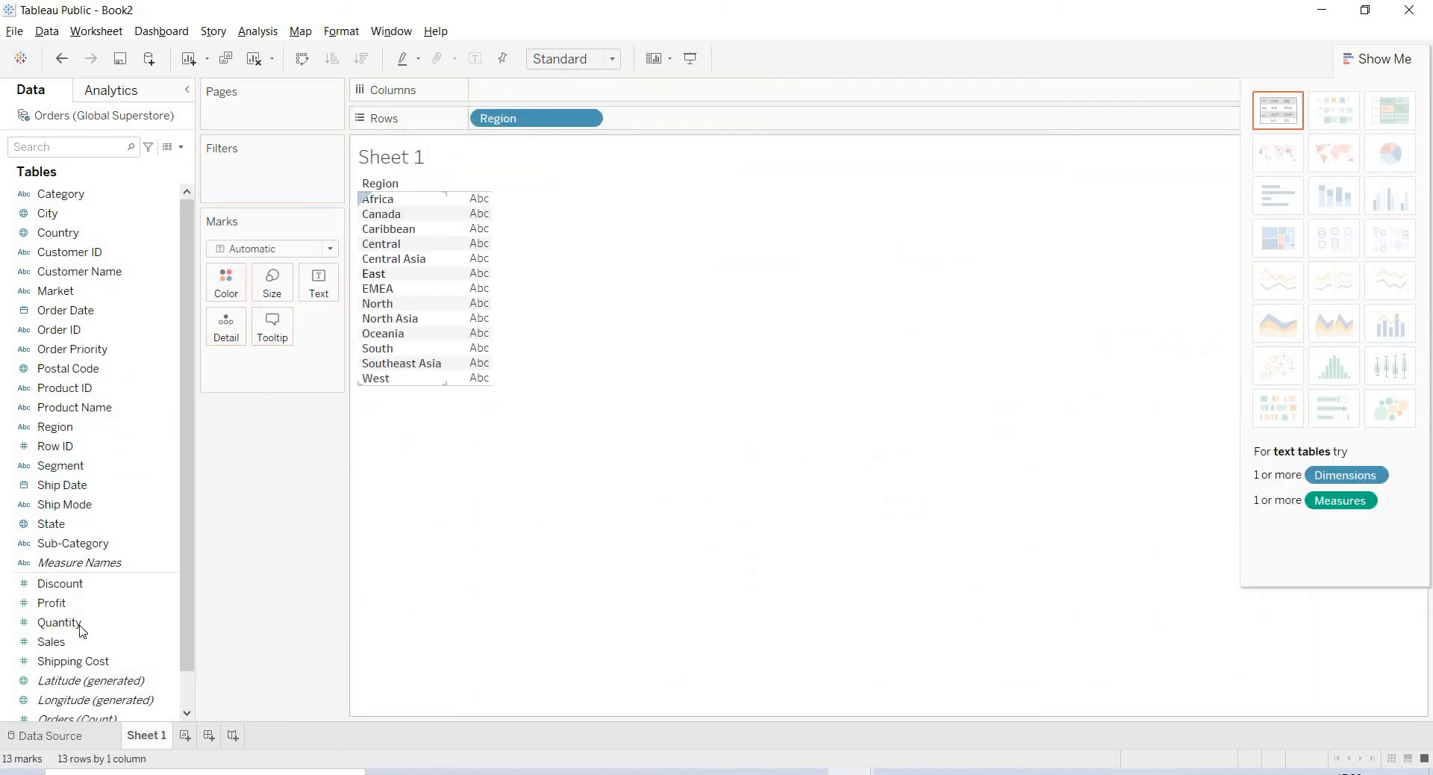
left_click_drag(70, 641, 511, 92)
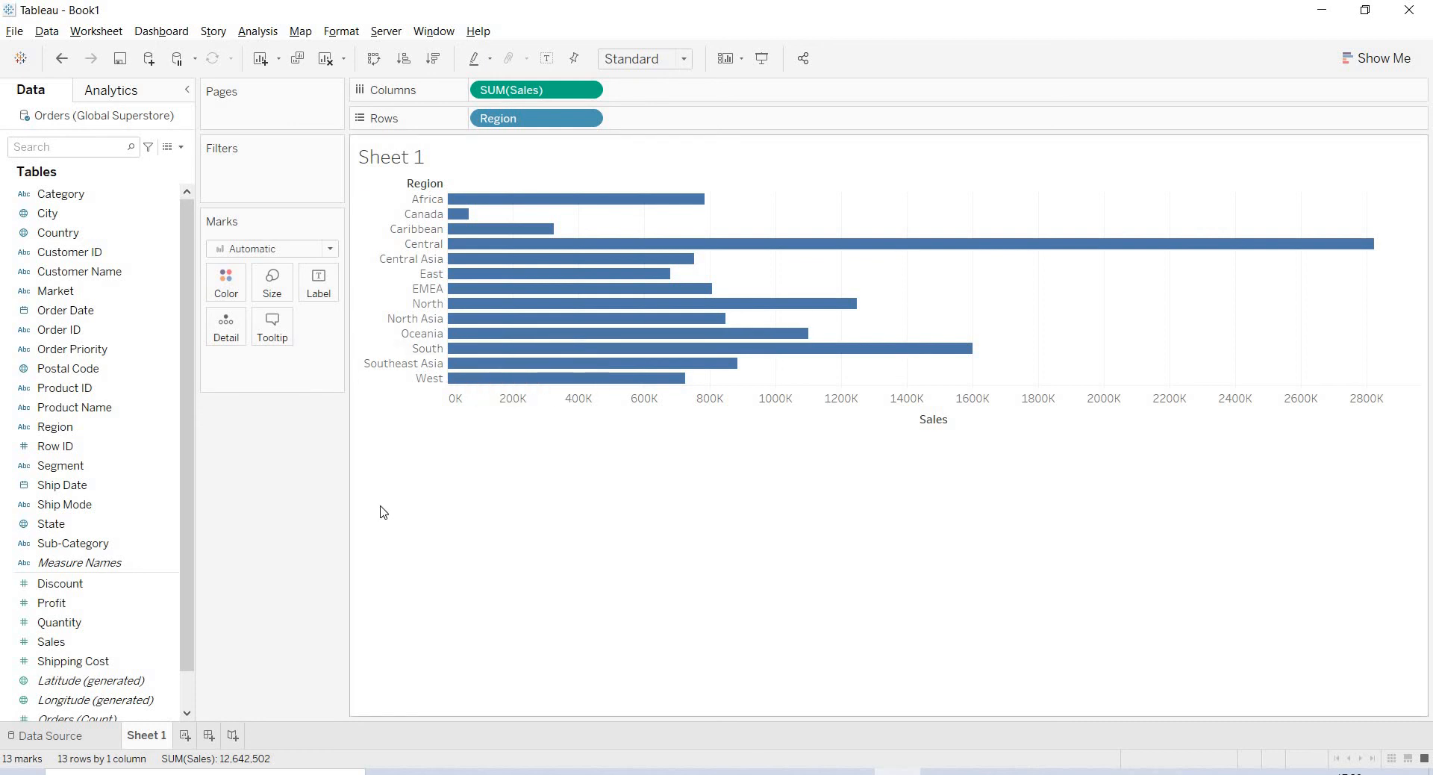
left_click(121, 59)
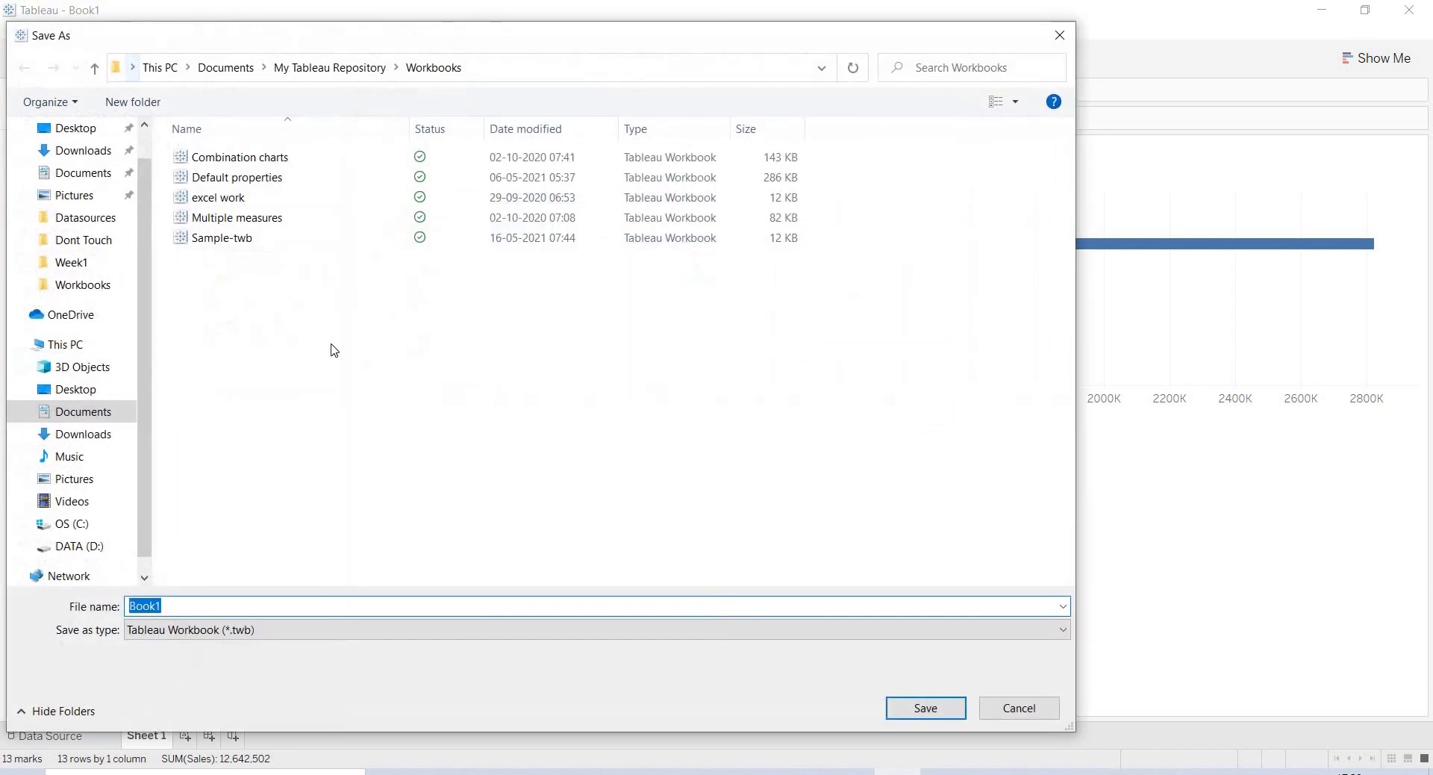
left_click(342, 383)
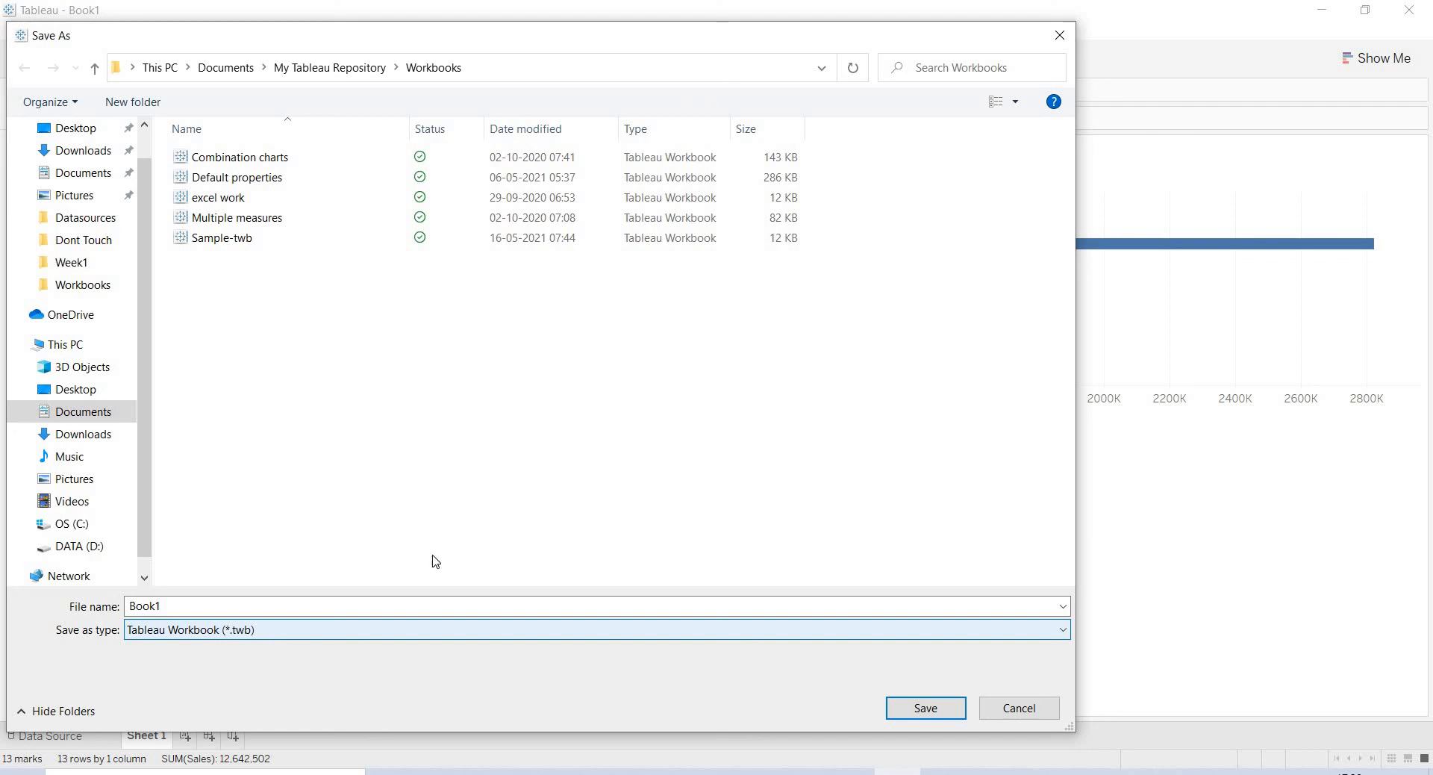
left_click(1024, 717)
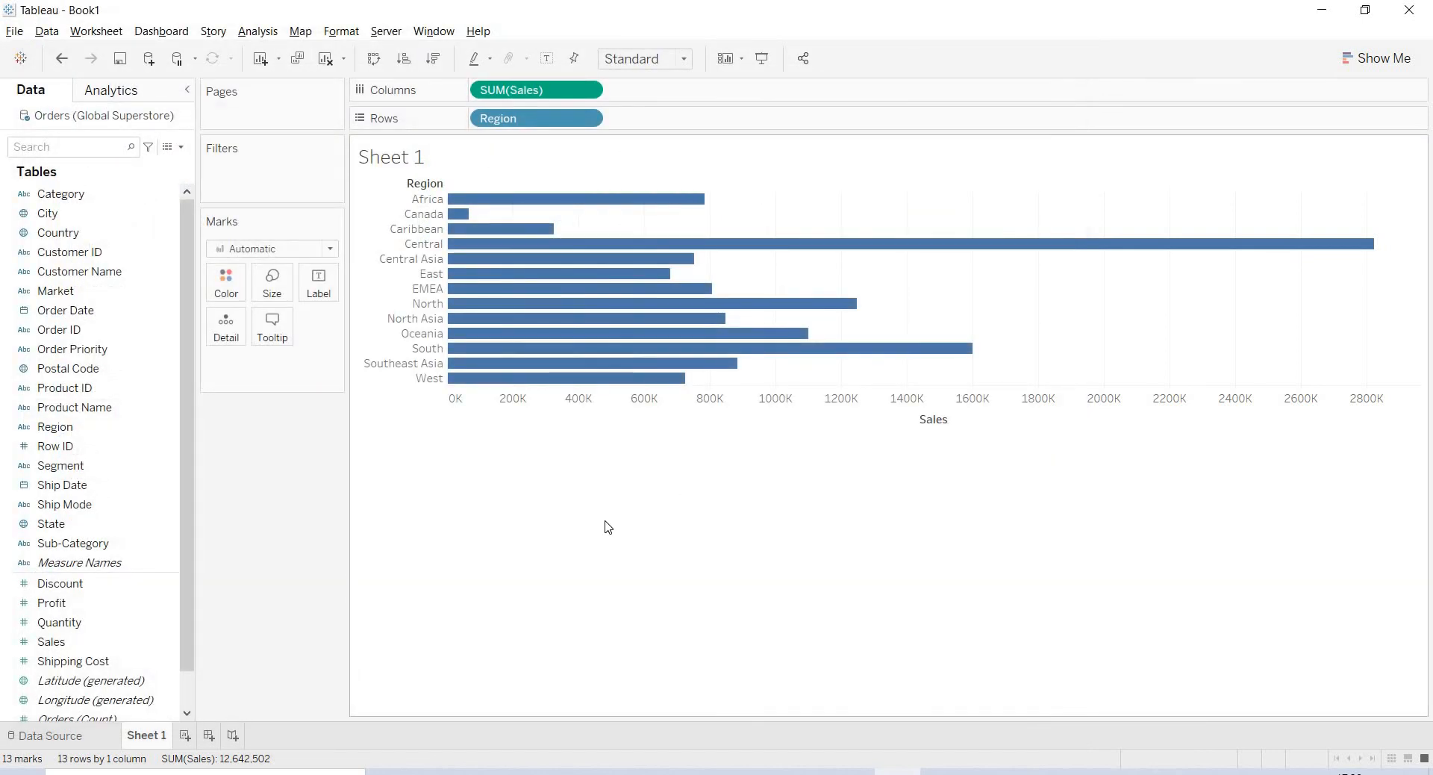
key("alt+Tab")
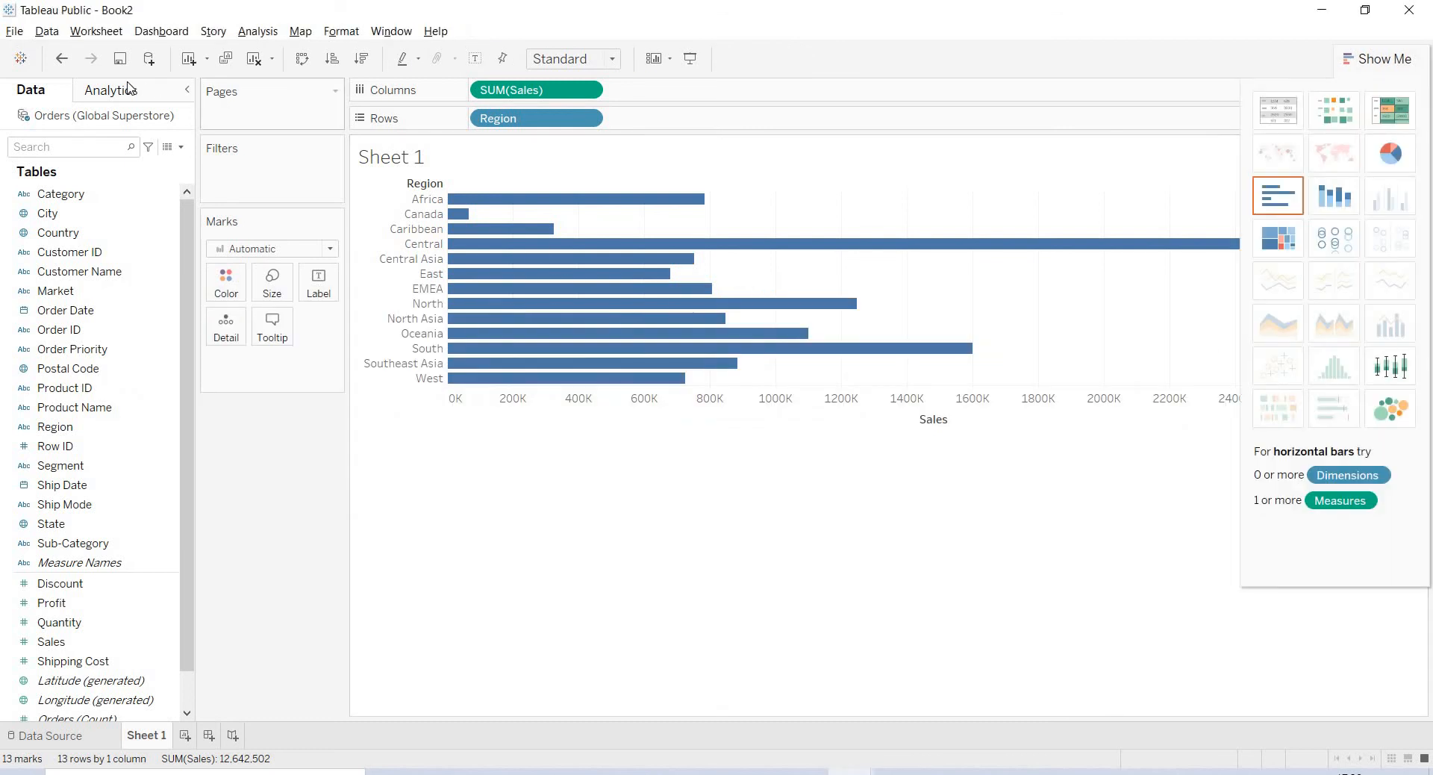
- Save the Book2 workbook and fill in the account email and password at the Tableau Public sign-in
left_click(122, 62)
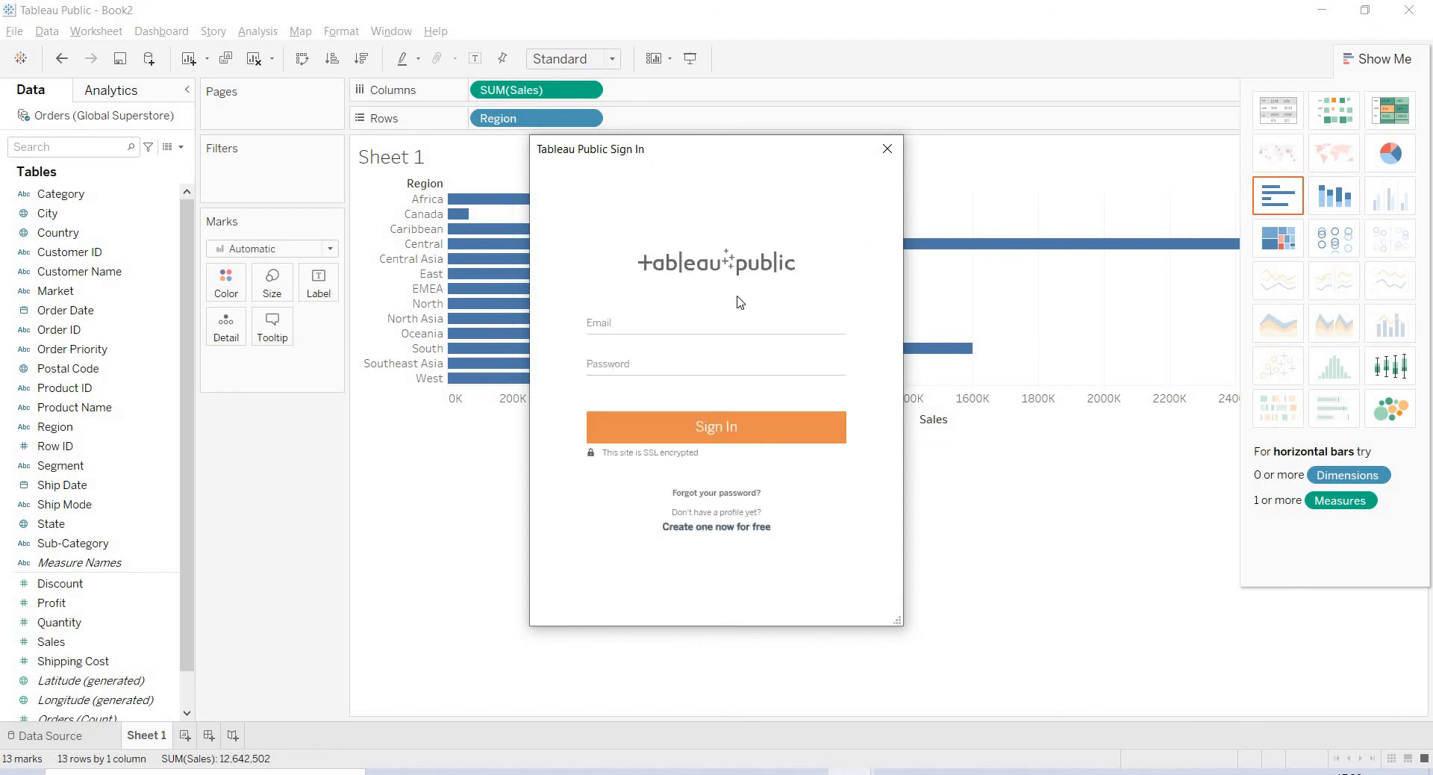
left_click(709, 329)
left_click(717, 375)
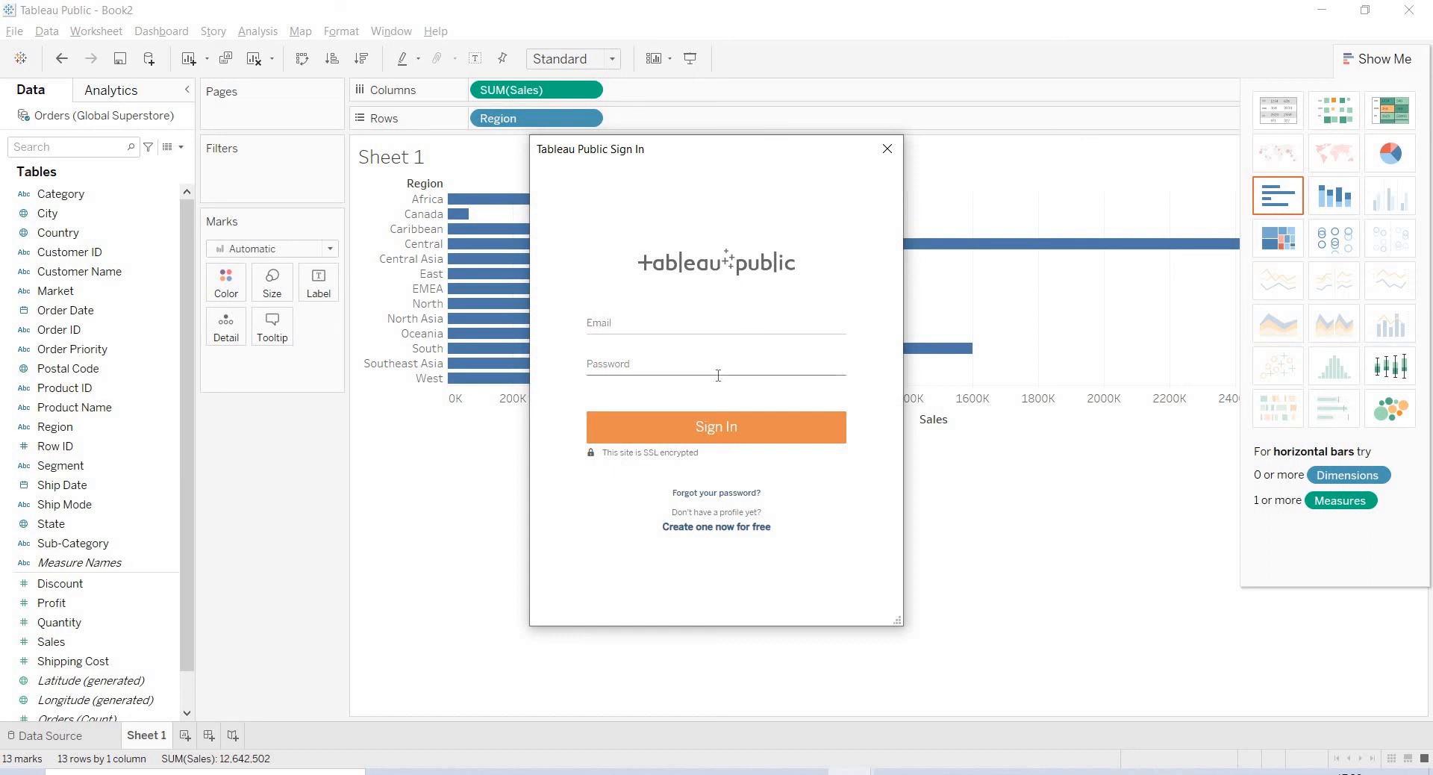